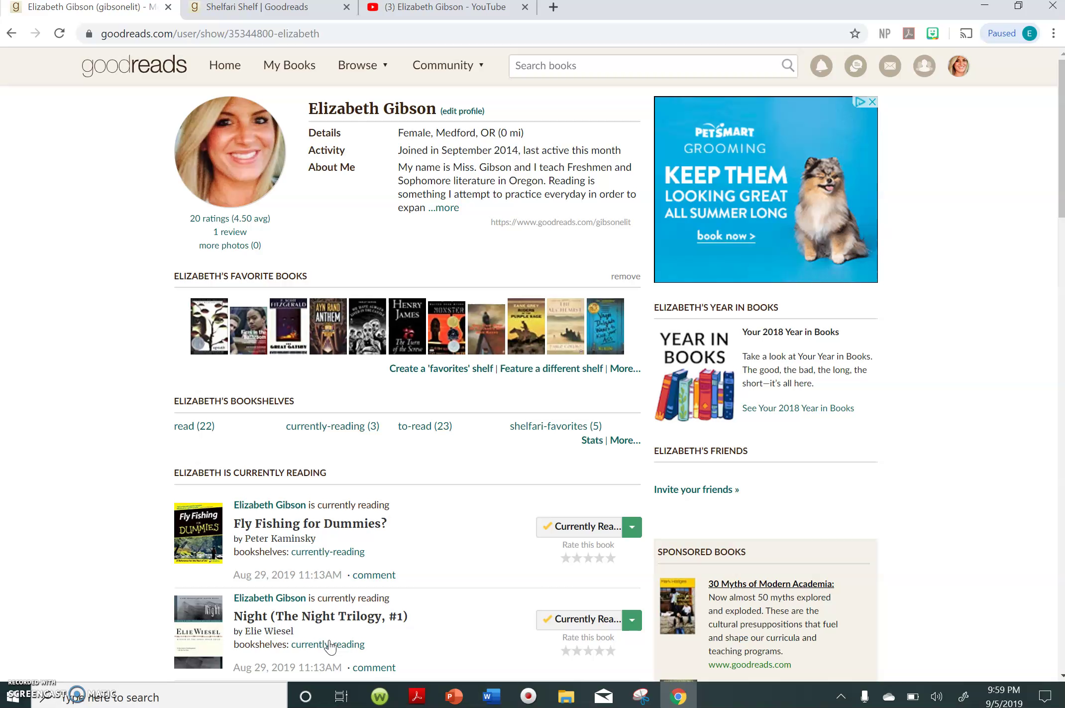
Review the profile page's favorite books, bookshelves, currently reading list and recent updates.
{"action": "scroll", "coordinate": [74, 465], "scroll_direction": "down", "scroll_amount": 3}
{"action": "scroll", "coordinate": [74, 465], "scroll_direction": "up", "scroll_amount": 3}
{"action": "double_click", "coordinate": [507, 149]}
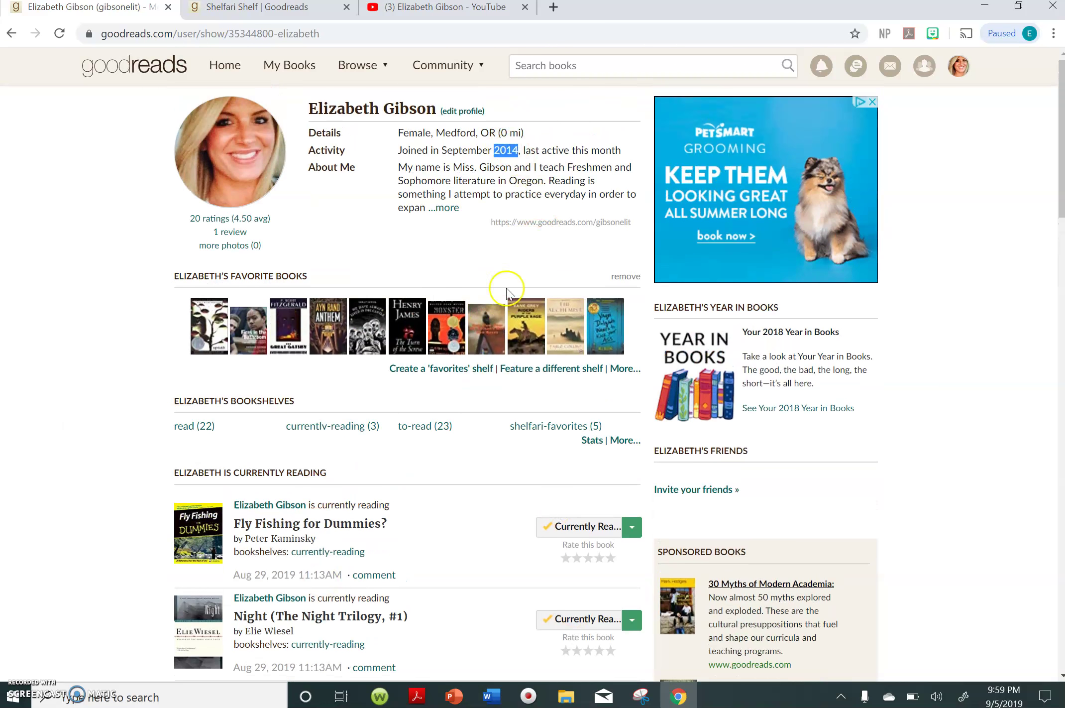
{"action": "scroll", "coordinate": [459, 333], "scroll_direction": "down", "scroll_amount": 5}
{"action": "scroll", "coordinate": [419, 305], "scroll_direction": "down", "scroll_amount": 3}
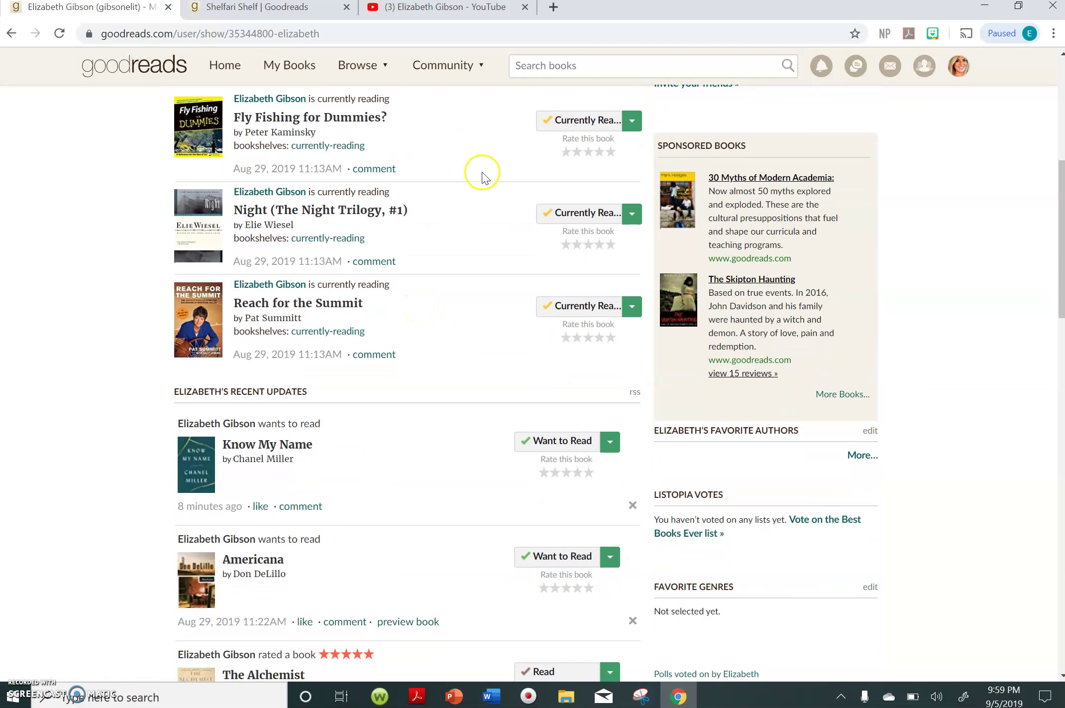
{"action": "scroll", "coordinate": [454, 450], "scroll_direction": "down", "scroll_amount": 7}
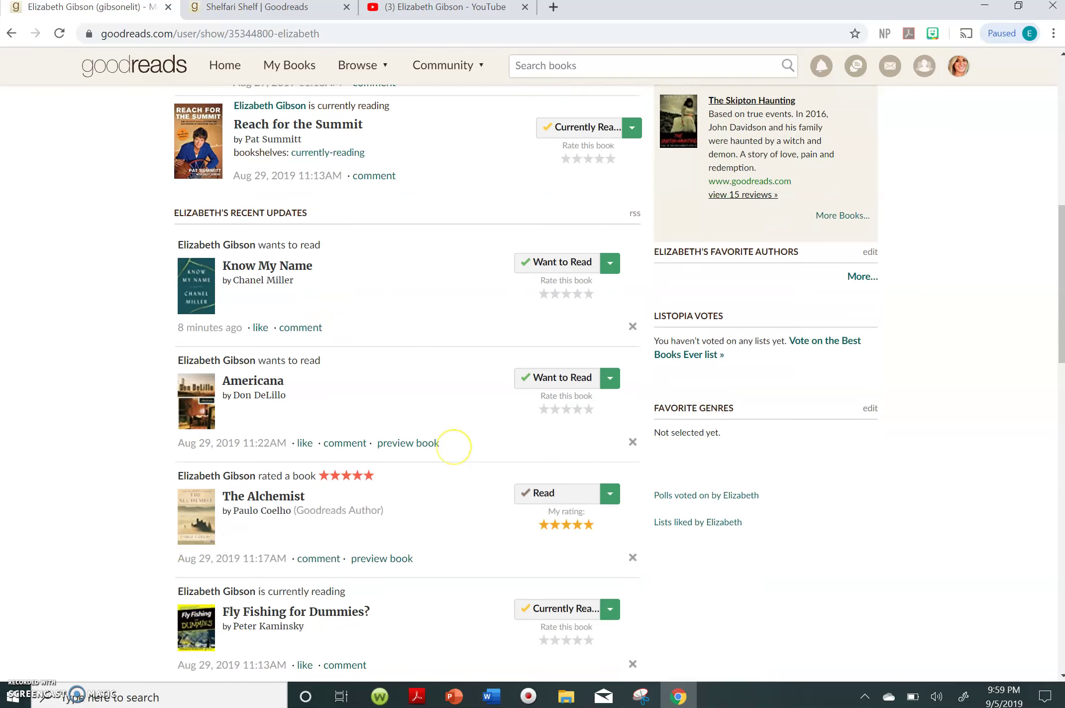
{"action": "scroll", "coordinate": [453, 451], "scroll_direction": "down", "scroll_amount": 2}
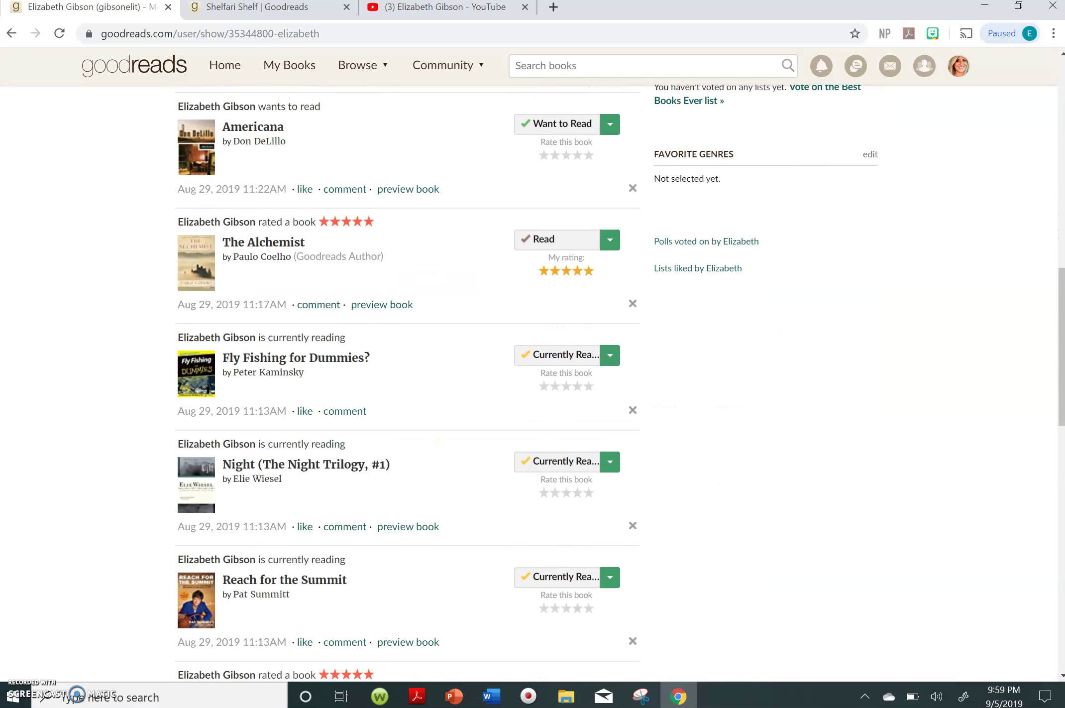
{"action": "scroll", "coordinate": [454, 450], "scroll_direction": "down", "scroll_amount": 5}
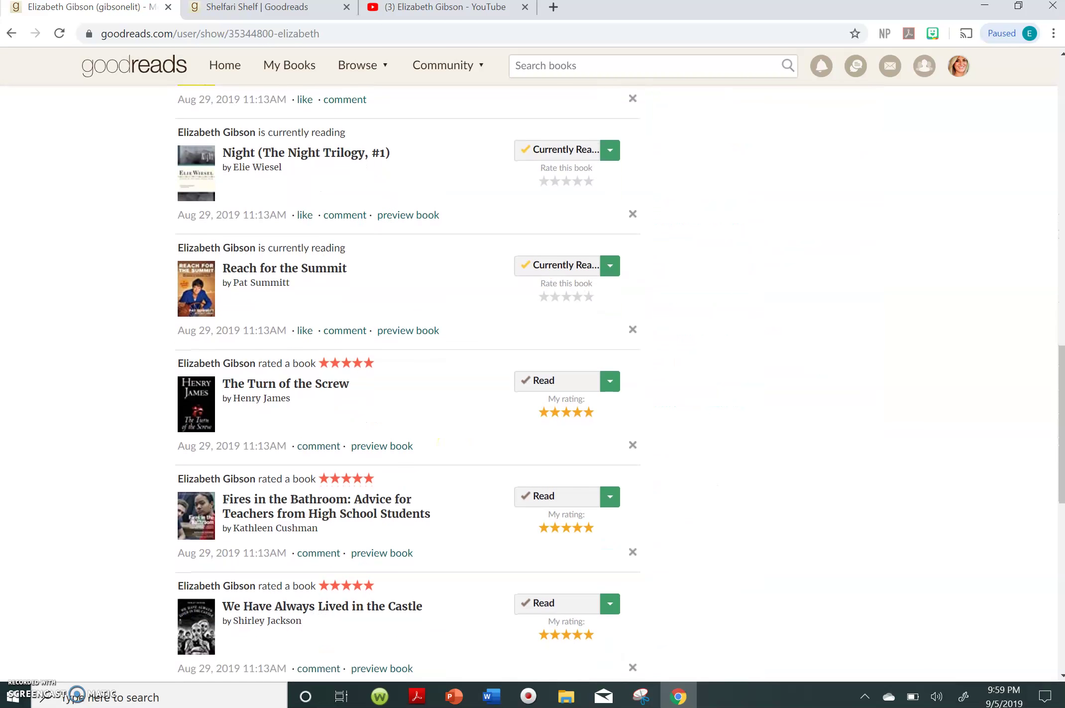
{"action": "scroll", "coordinate": [552, 505], "scroll_direction": "down", "scroll_amount": 6}
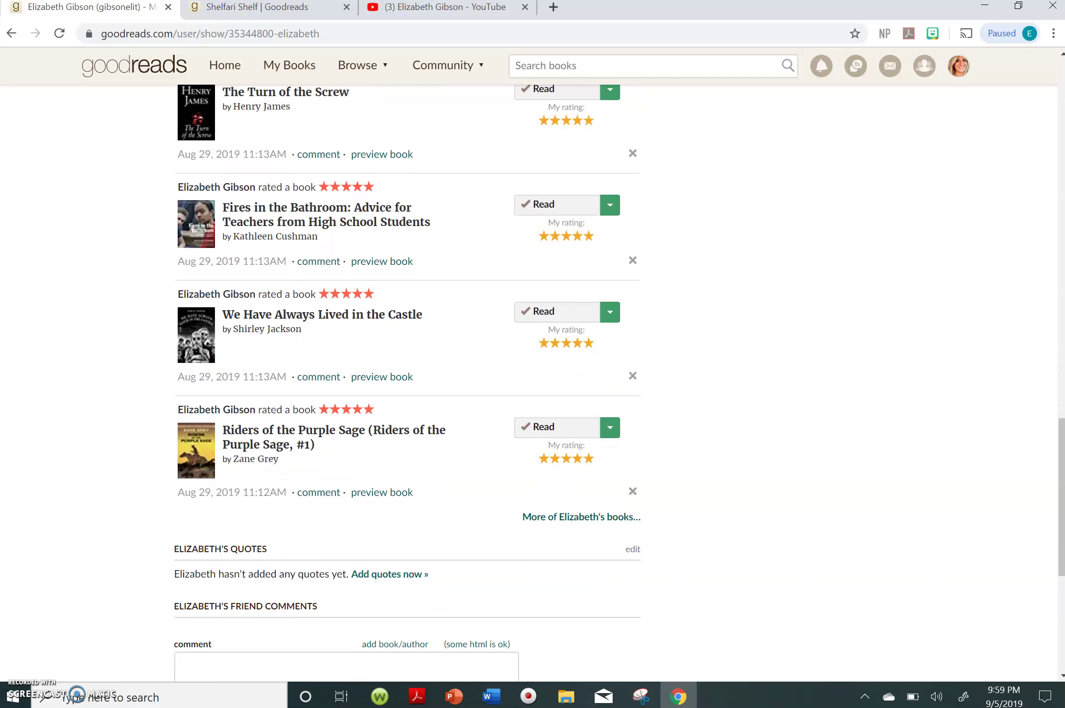
{"action": "scroll", "coordinate": [451, 387], "scroll_direction": "up", "scroll_amount": 6}
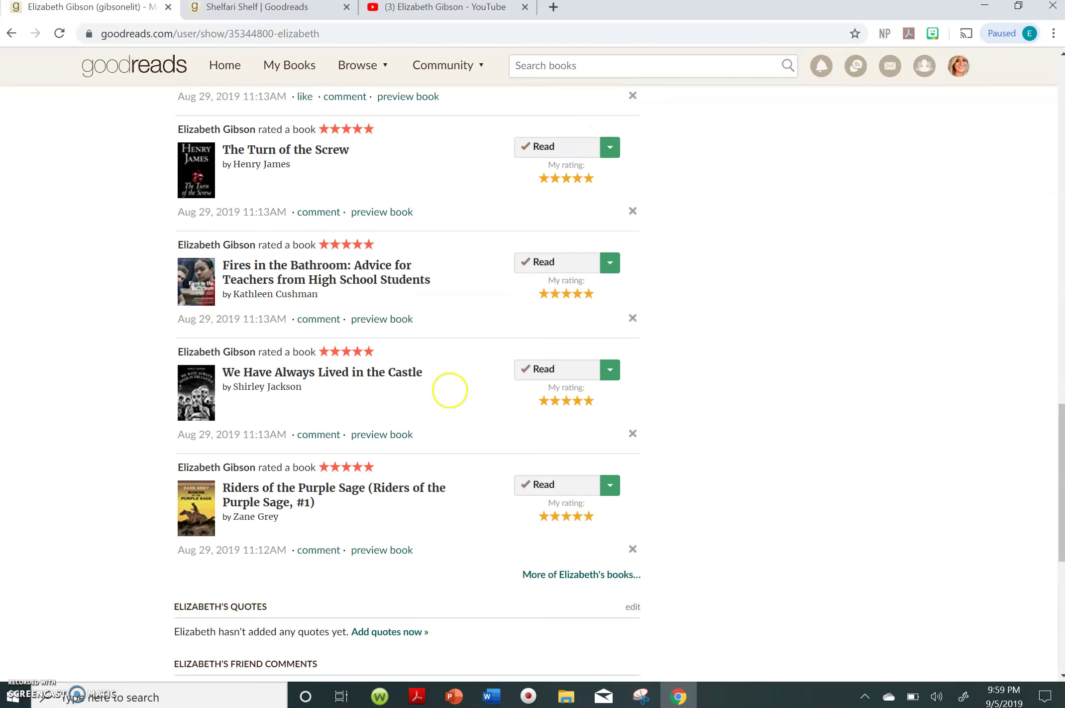
{"action": "scroll", "coordinate": [451, 388], "scroll_direction": "up", "scroll_amount": 8}
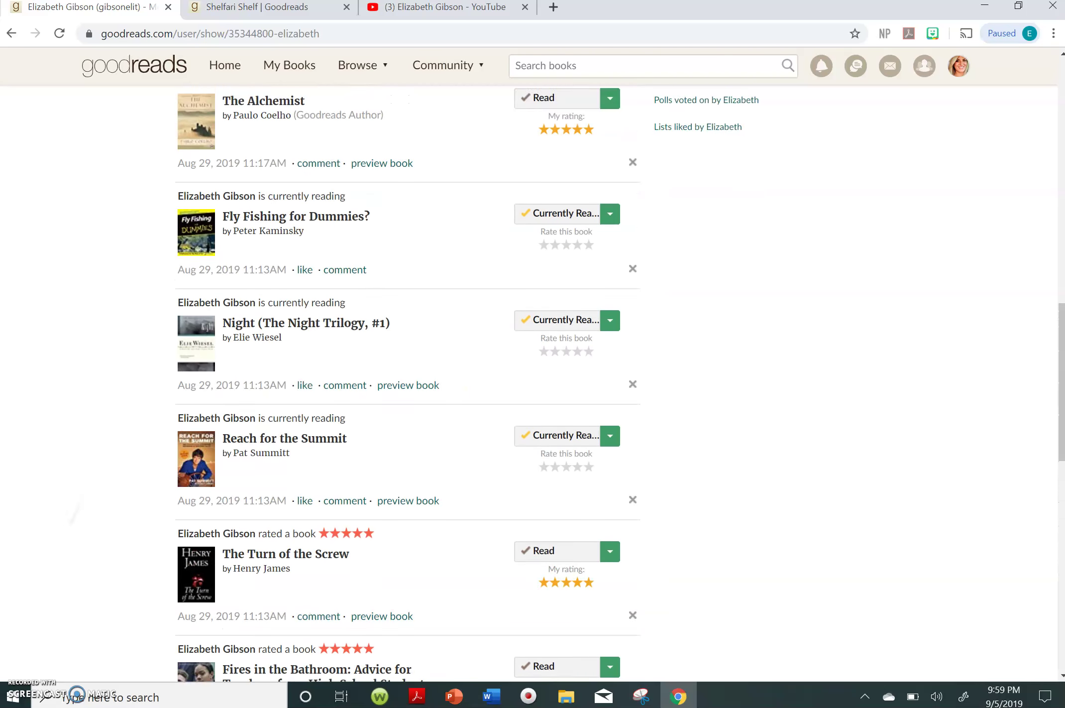
{"action": "scroll", "coordinate": [451, 388], "scroll_direction": "up", "scroll_amount": 14}
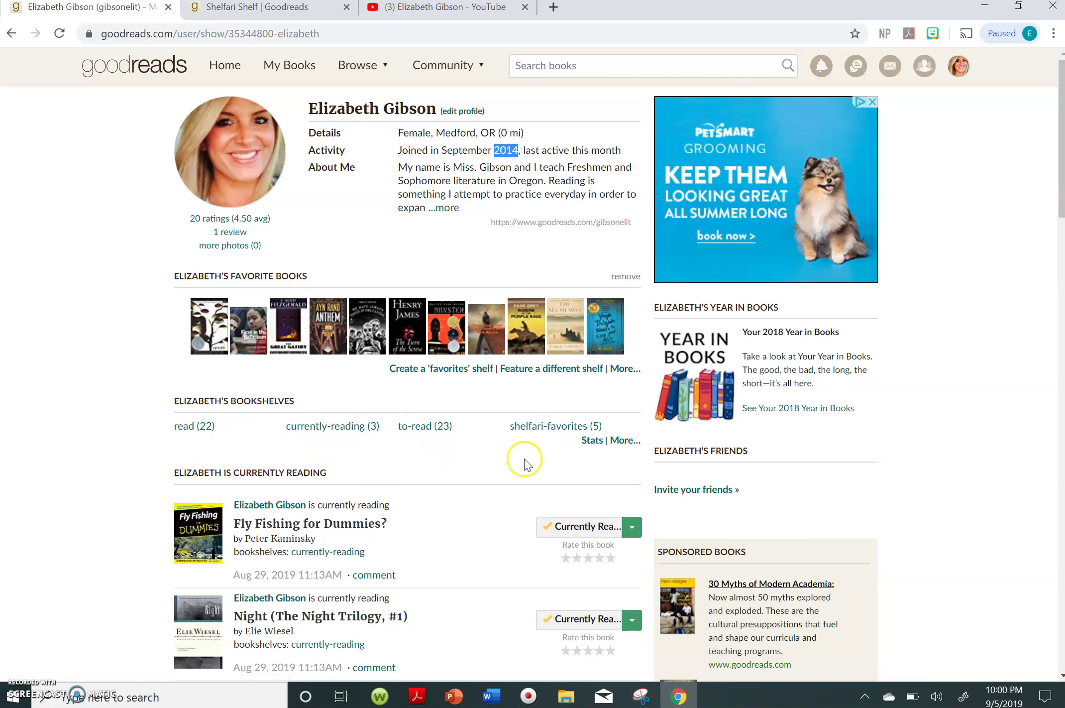
Look over the popular books on the Shelfari genre page and close that page.
{"action": "left_click", "coordinate": [283, 9]}
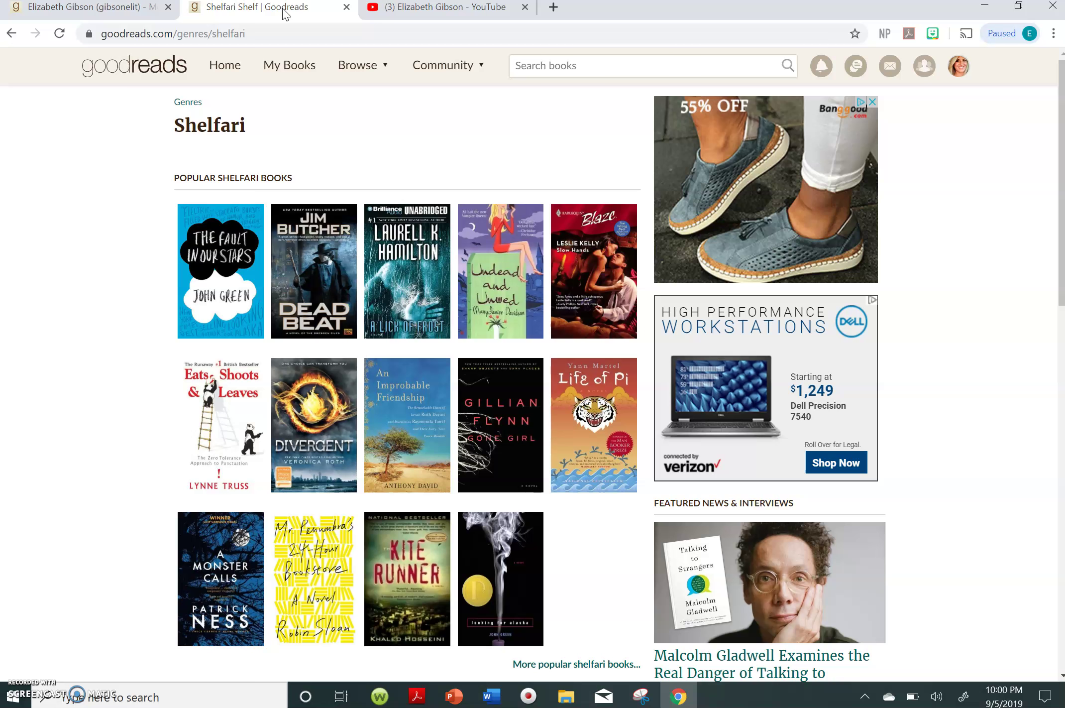
{"action": "scroll", "coordinate": [533, 349], "scroll_direction": "down", "scroll_amount": 6}
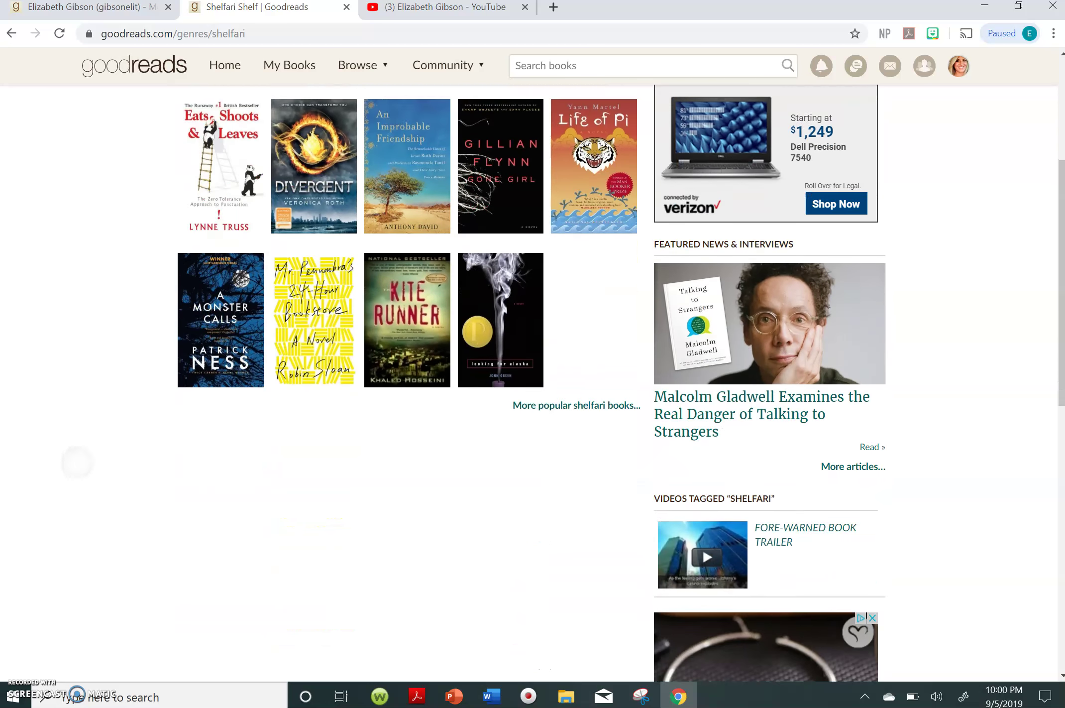
{"action": "scroll", "coordinate": [533, 349], "scroll_direction": "up", "scroll_amount": 4}
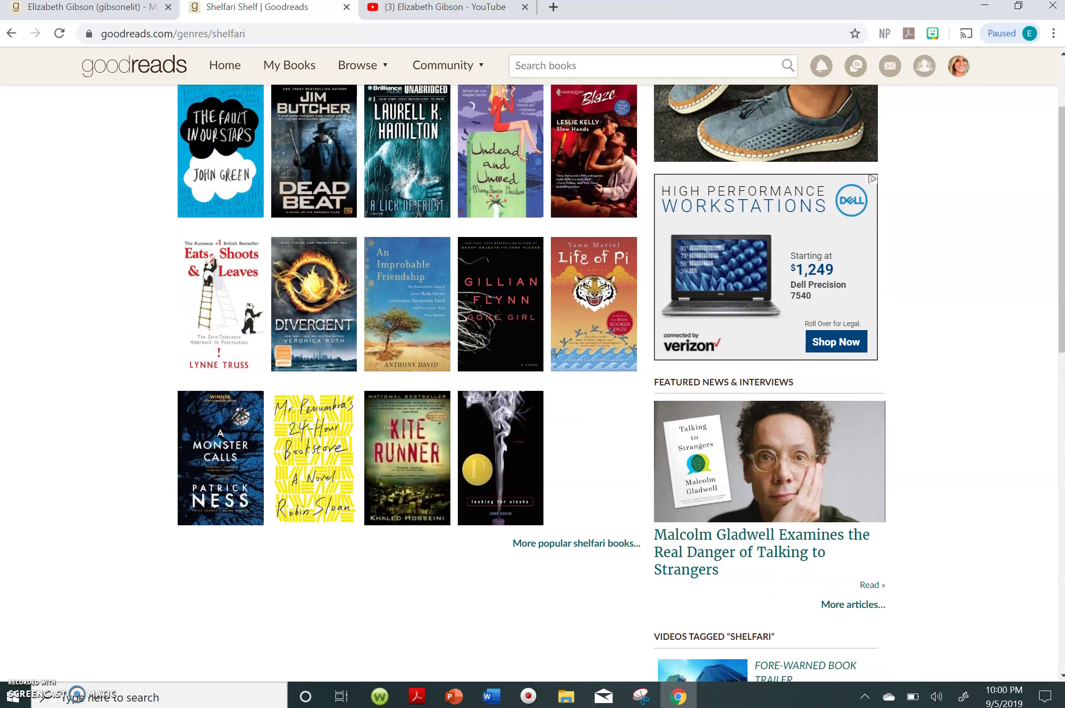
{"action": "scroll", "coordinate": [401, 310], "scroll_direction": "up", "scroll_amount": 1}
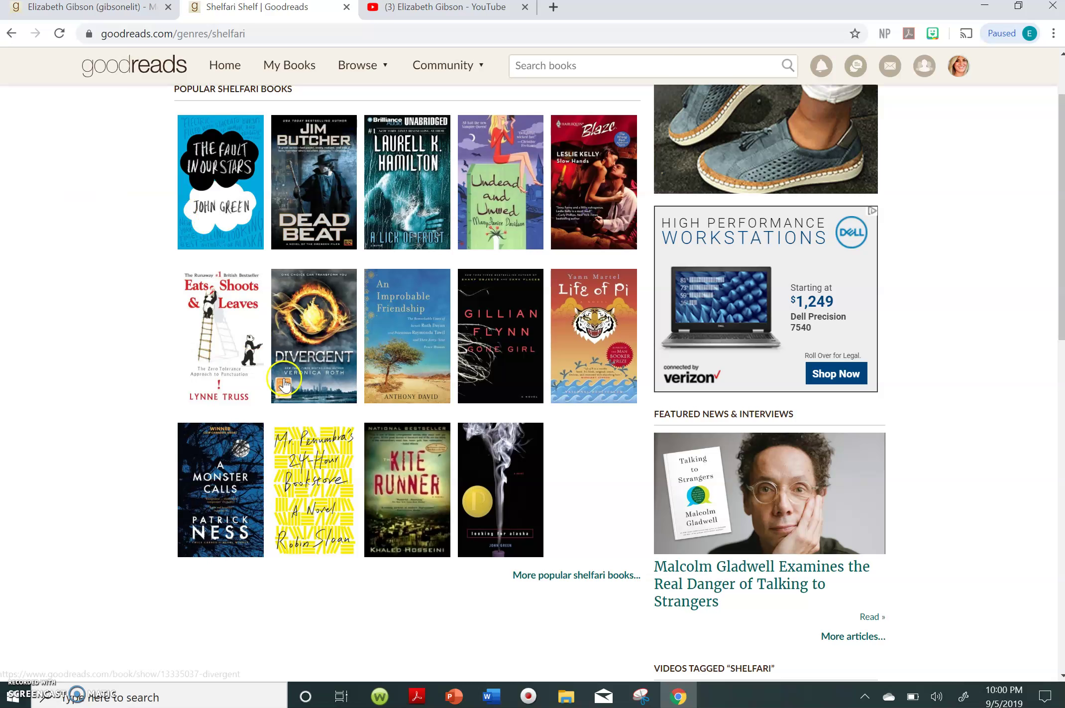
{"action": "left_click", "coordinate": [347, 7]}
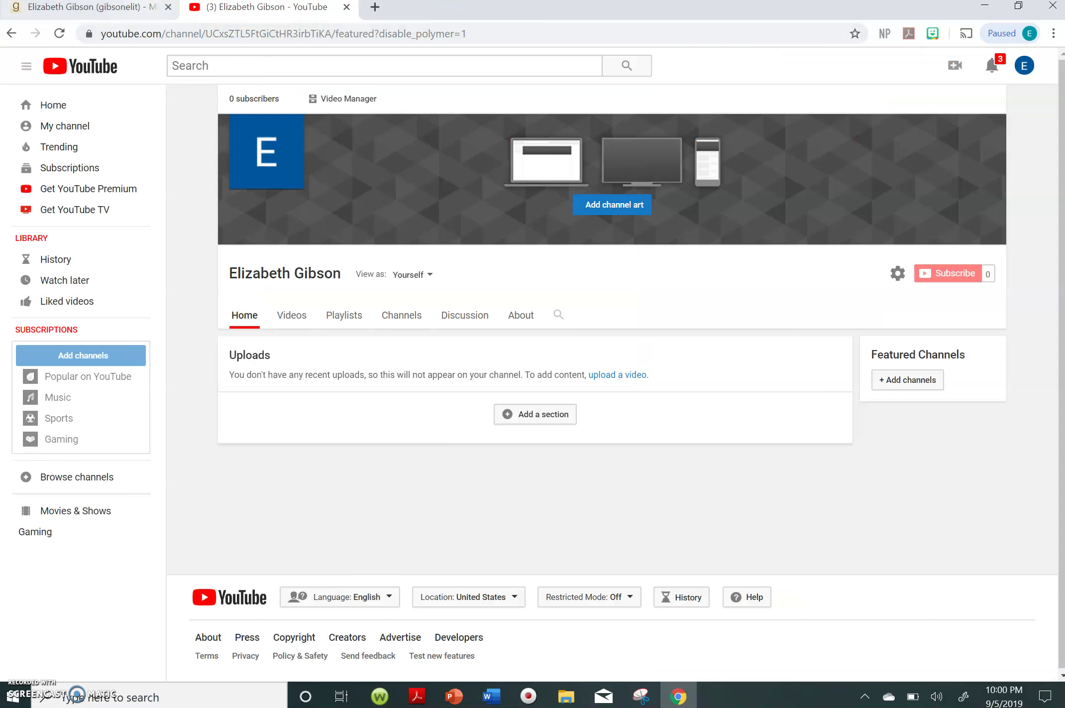
Return to the Goodreads profile, search for "evicted" and open "Evicted: Poverty and Profit in the American City".
{"action": "left_click", "coordinate": [134, 9]}
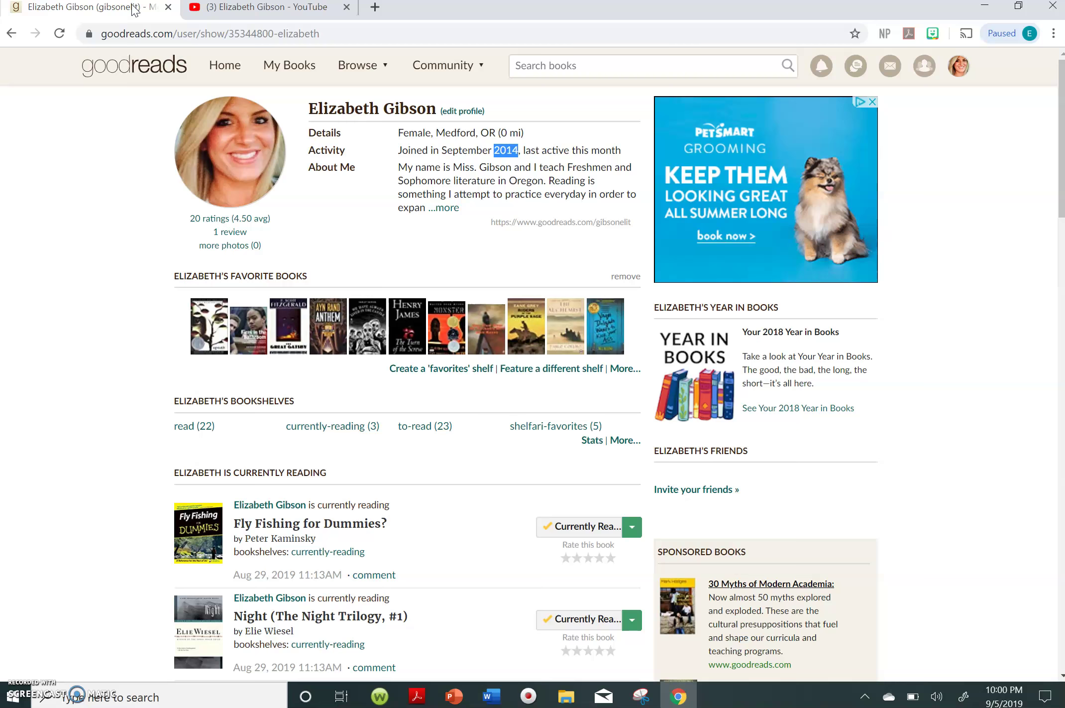
{"action": "scroll", "coordinate": [532, 349], "scroll_direction": "down", "scroll_amount": 3}
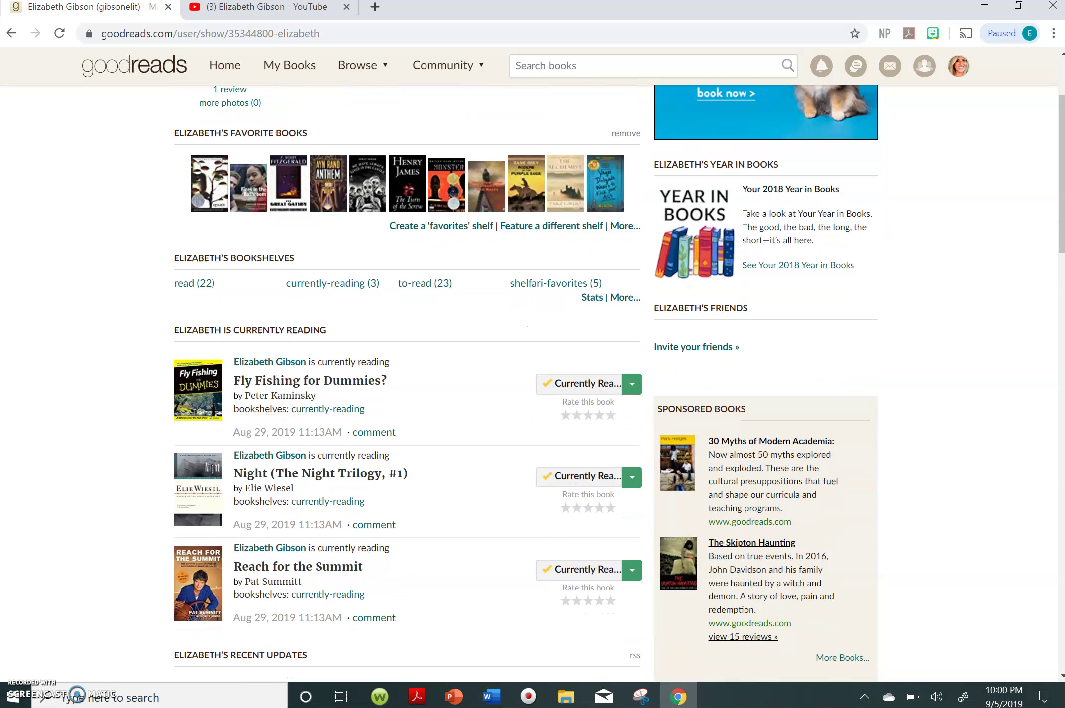
{"action": "scroll", "coordinate": [533, 349], "scroll_direction": "up", "scroll_amount": 3}
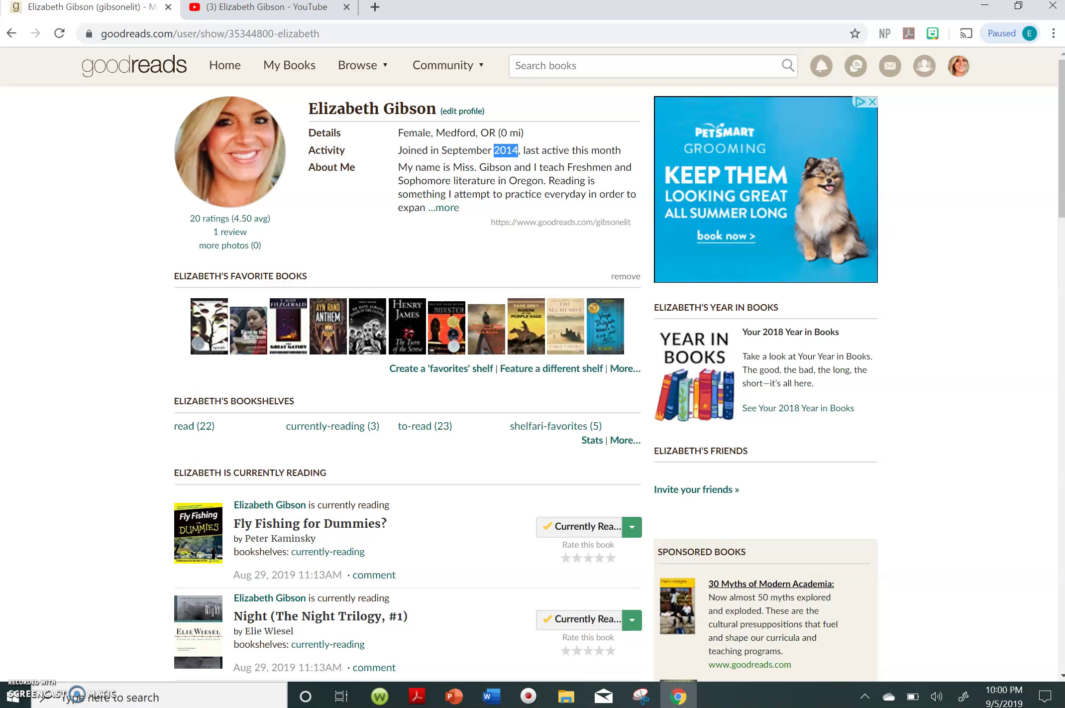
{"action": "left_click", "coordinate": [565, 69]}
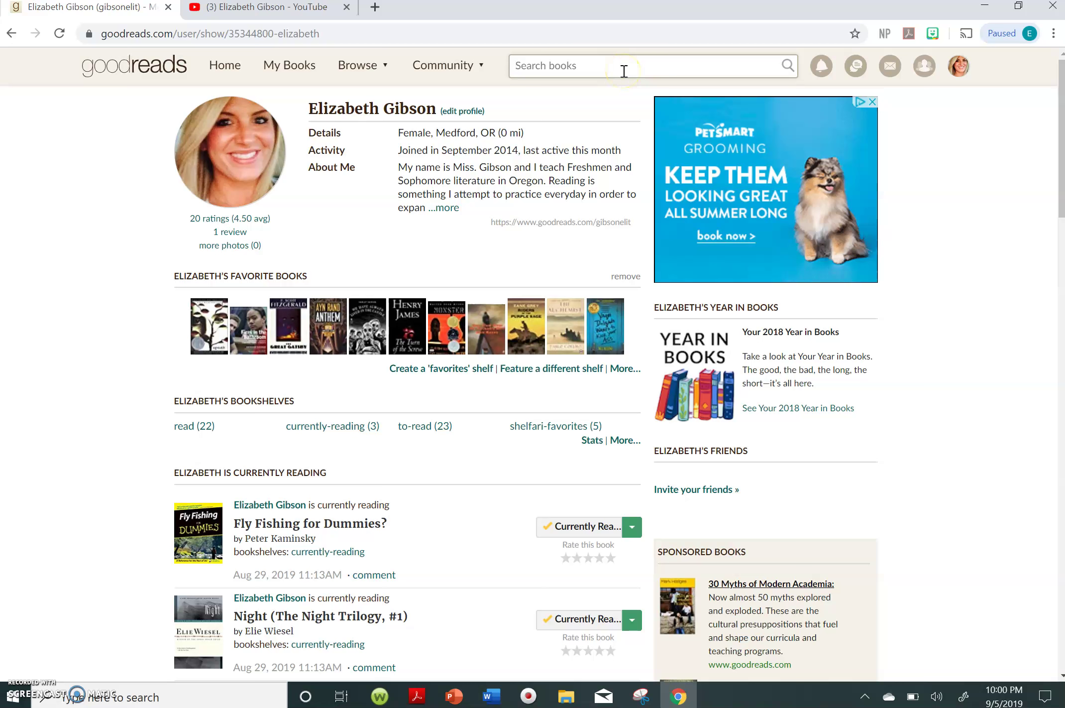
{"action": "type", "text": "evicted"}
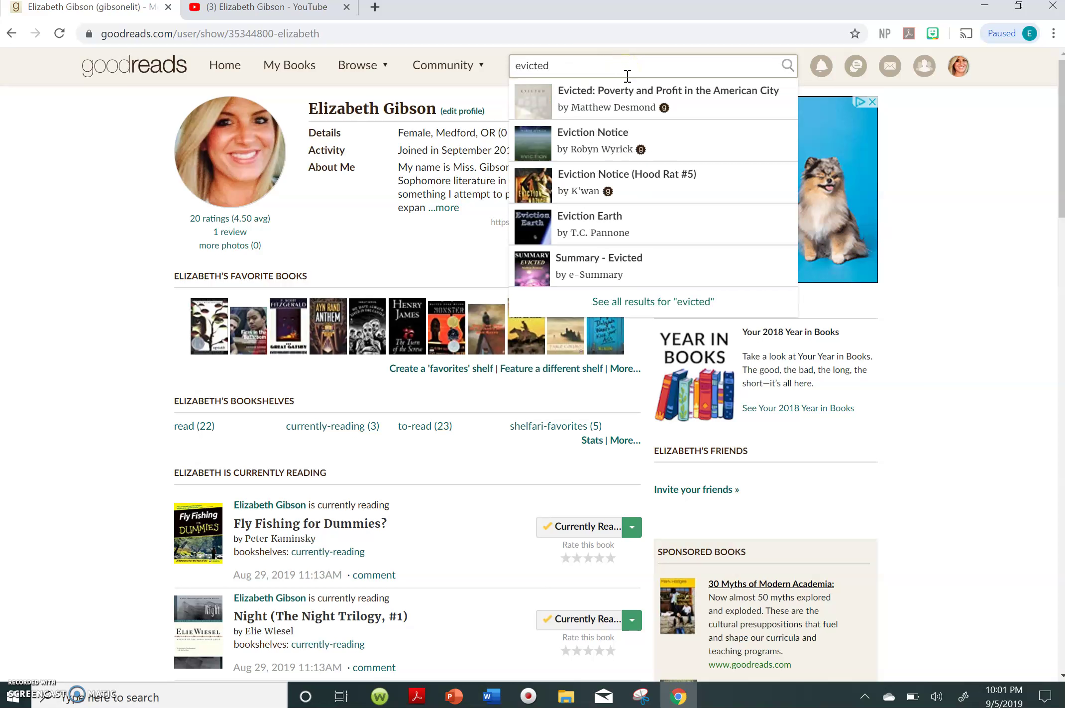
{"action": "left_click", "coordinate": [642, 114]}
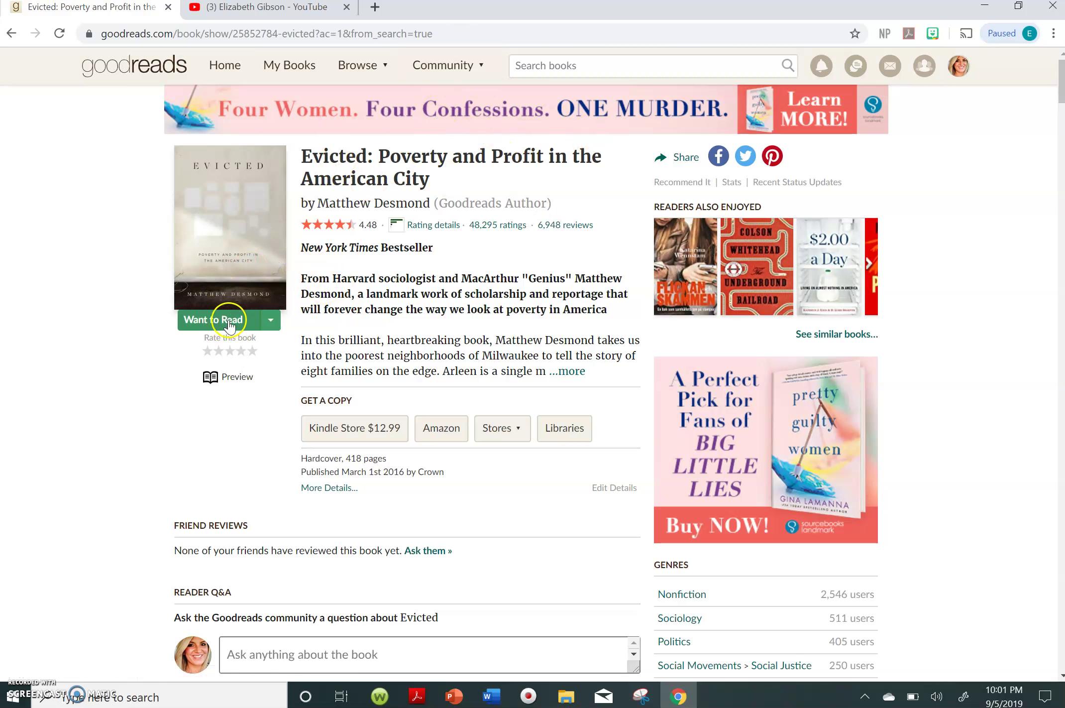
Shelve "Evicted: Poverty and Profit in the American City" as Want to Read.
{"action": "left_click", "coordinate": [272, 321]}
{"action": "left_click", "coordinate": [275, 323]}
{"action": "left_click", "coordinate": [274, 327]}
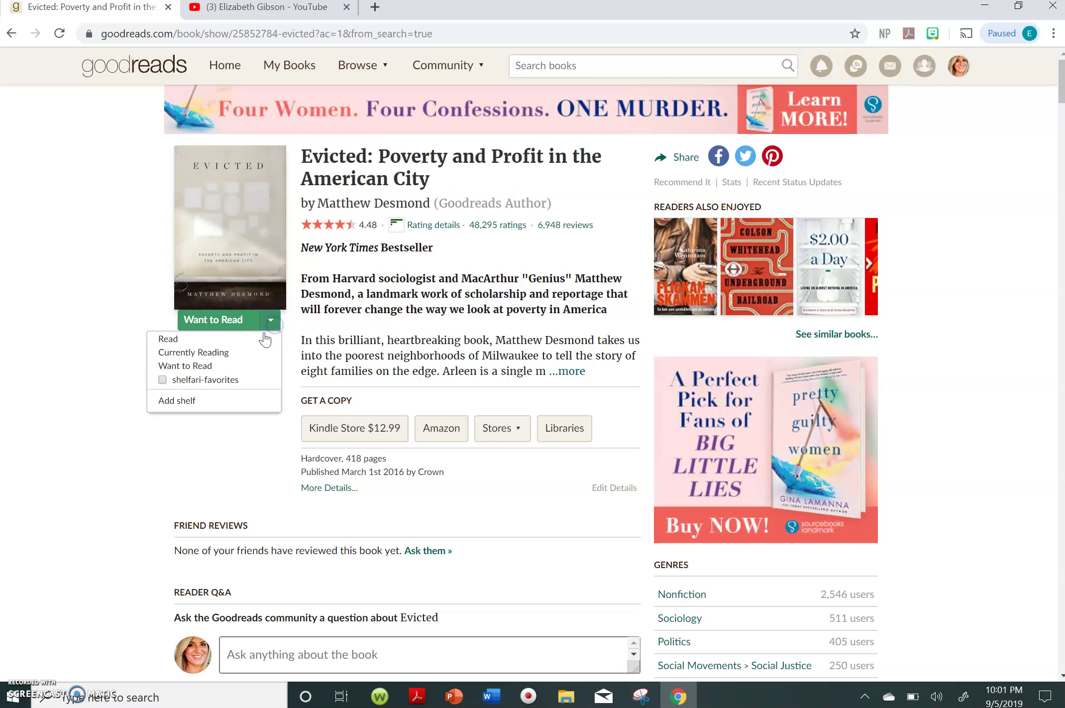
{"action": "left_click", "coordinate": [205, 368]}
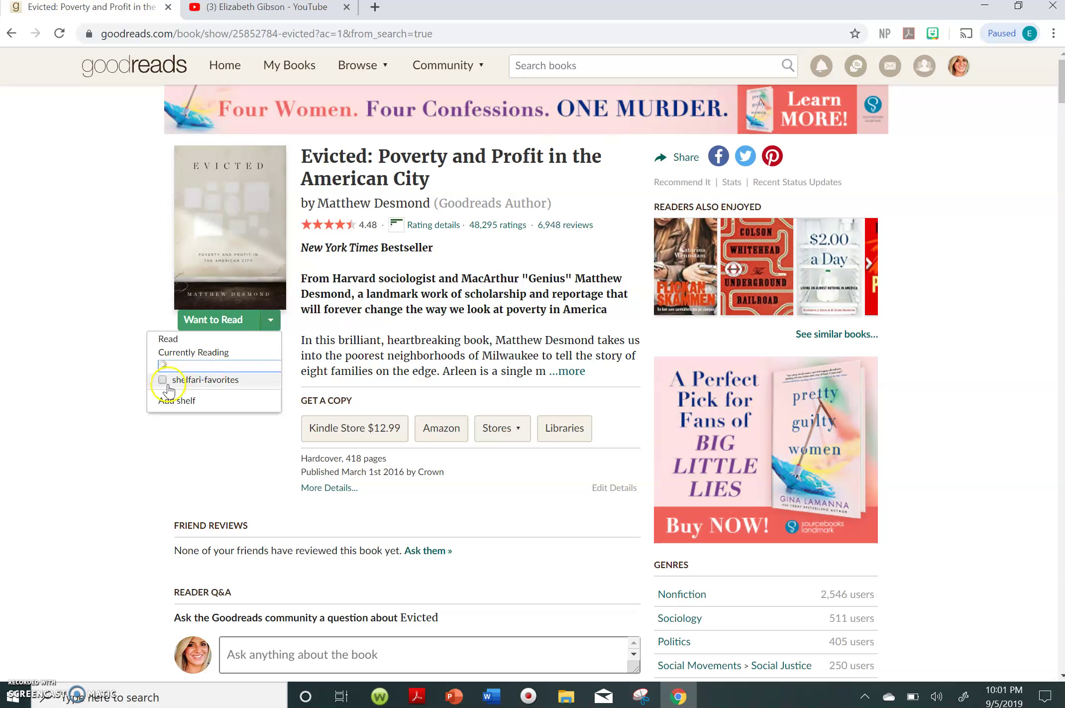
{"action": "left_click", "coordinate": [162, 368]}
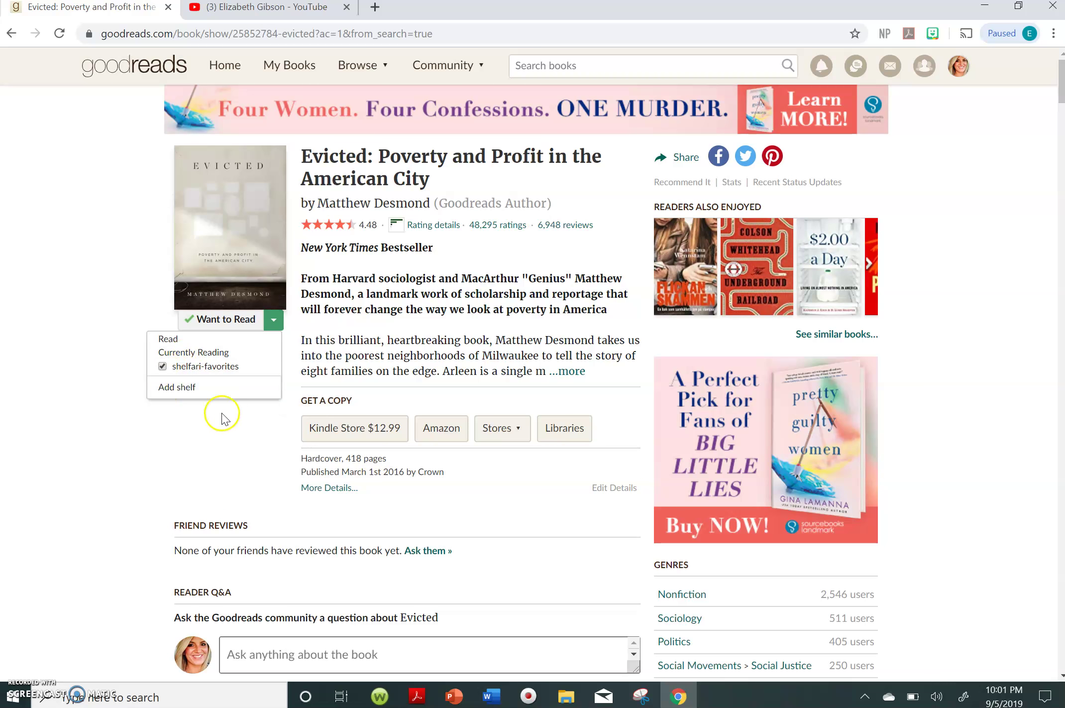
{"action": "mouse_move", "coordinate": [272, 319]}
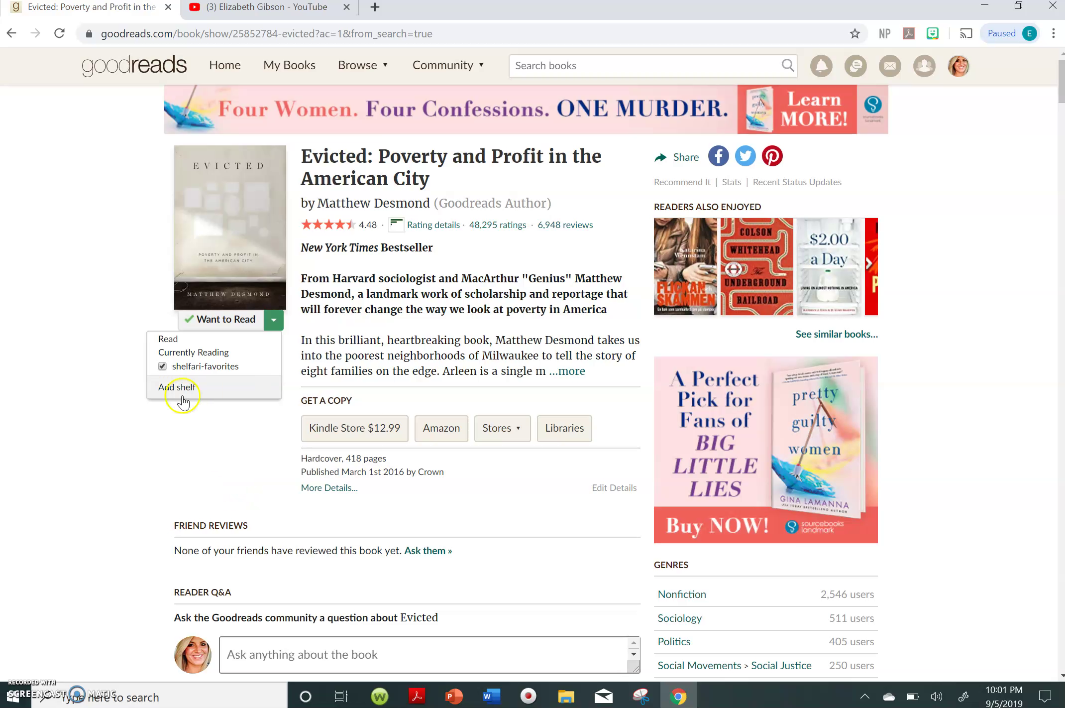
{"action": "left_click", "coordinate": [162, 366]}
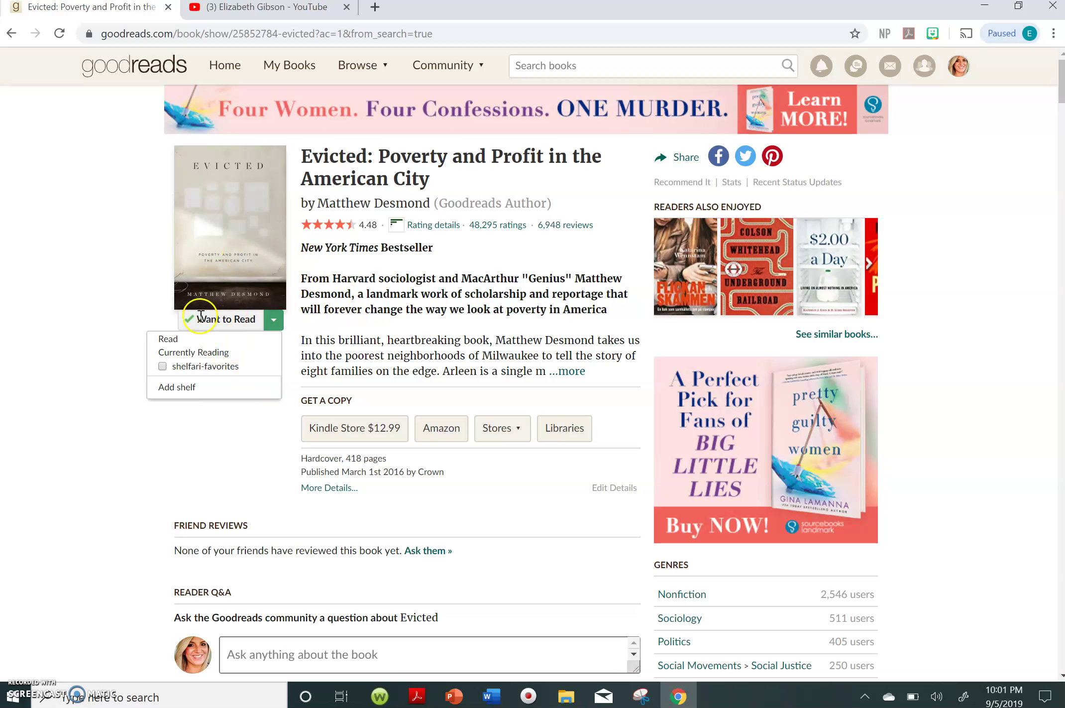
Go back to the account's own profile and open its to-read bookshelf.
{"action": "left_click", "coordinate": [957, 64]}
{"action": "left_click", "coordinate": [830, 126]}
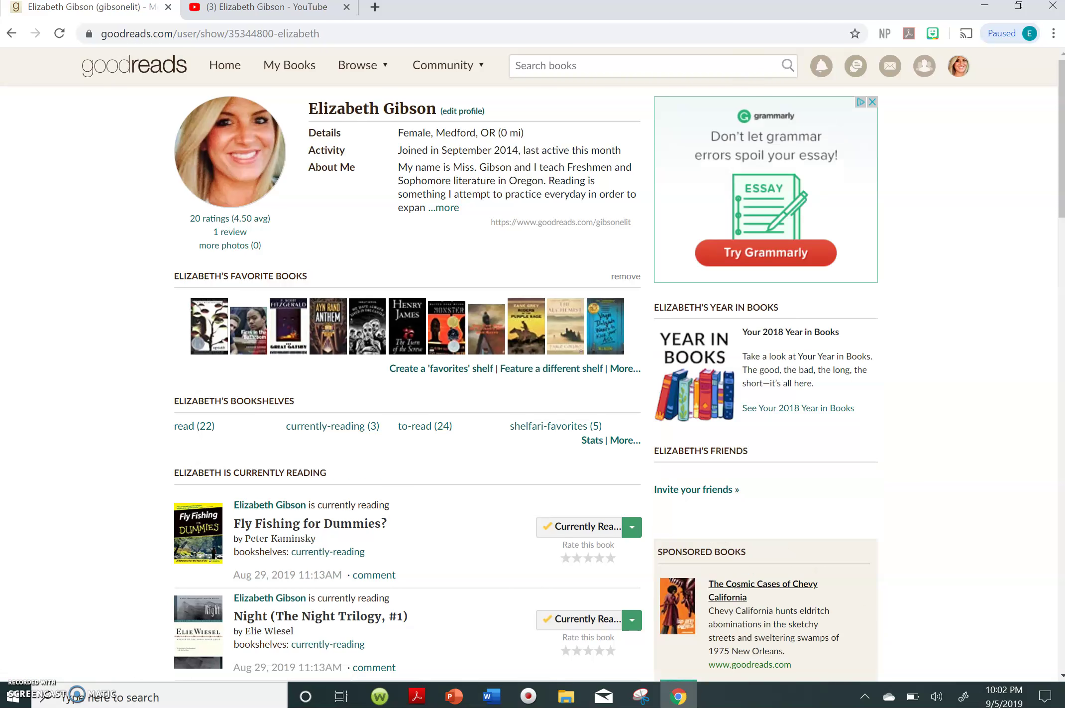
{"action": "left_click", "coordinate": [432, 425]}
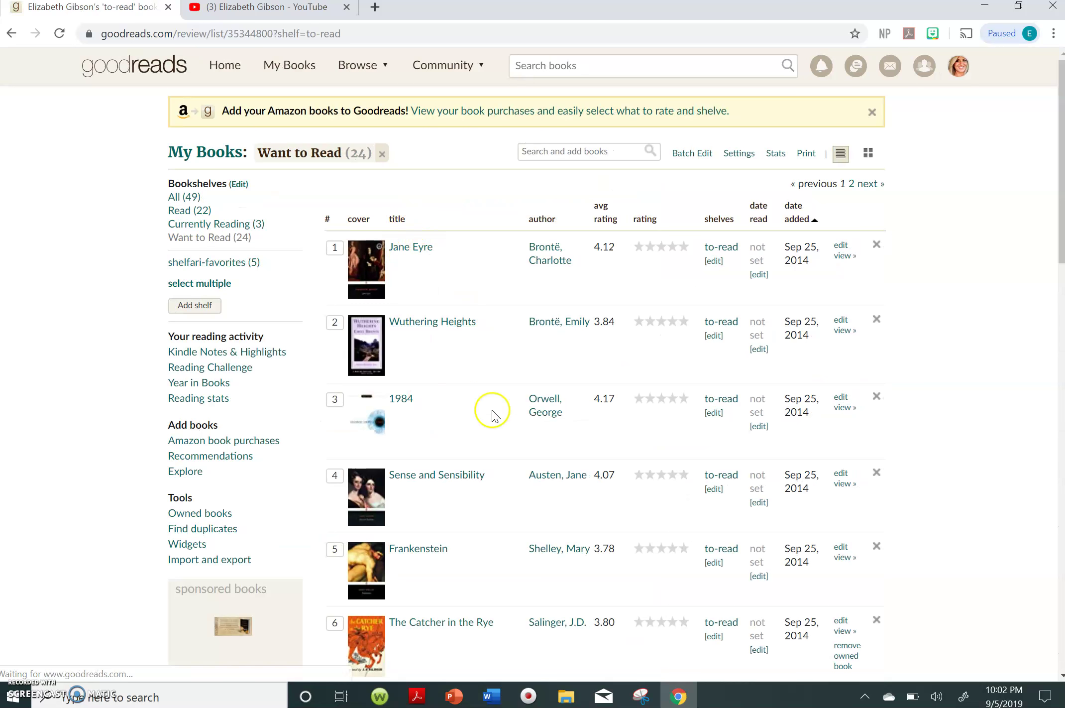
Look through the books listed on the first page of the Want to Read shelf.
{"action": "scroll", "coordinate": [492, 414], "scroll_direction": "down", "scroll_amount": 1}
{"action": "scroll", "coordinate": [617, 383], "scroll_direction": "down", "scroll_amount": 3}
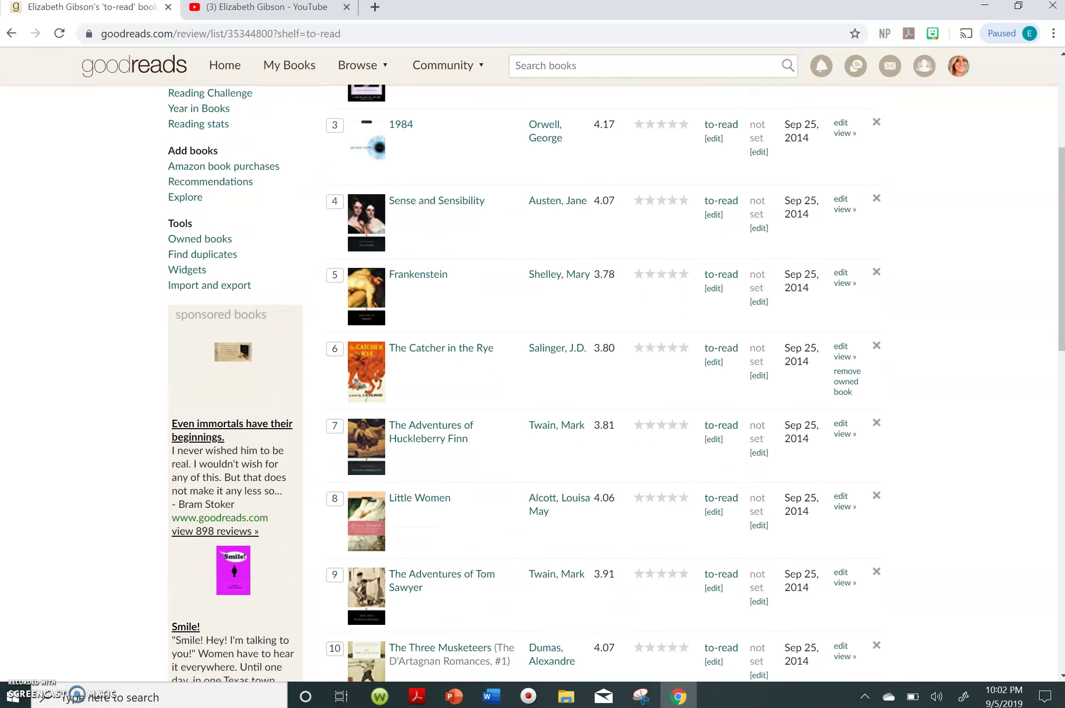
{"action": "scroll", "coordinate": [616, 382], "scroll_direction": "up", "scroll_amount": 4}
{"action": "scroll", "coordinate": [493, 397], "scroll_direction": "up", "scroll_amount": 1}
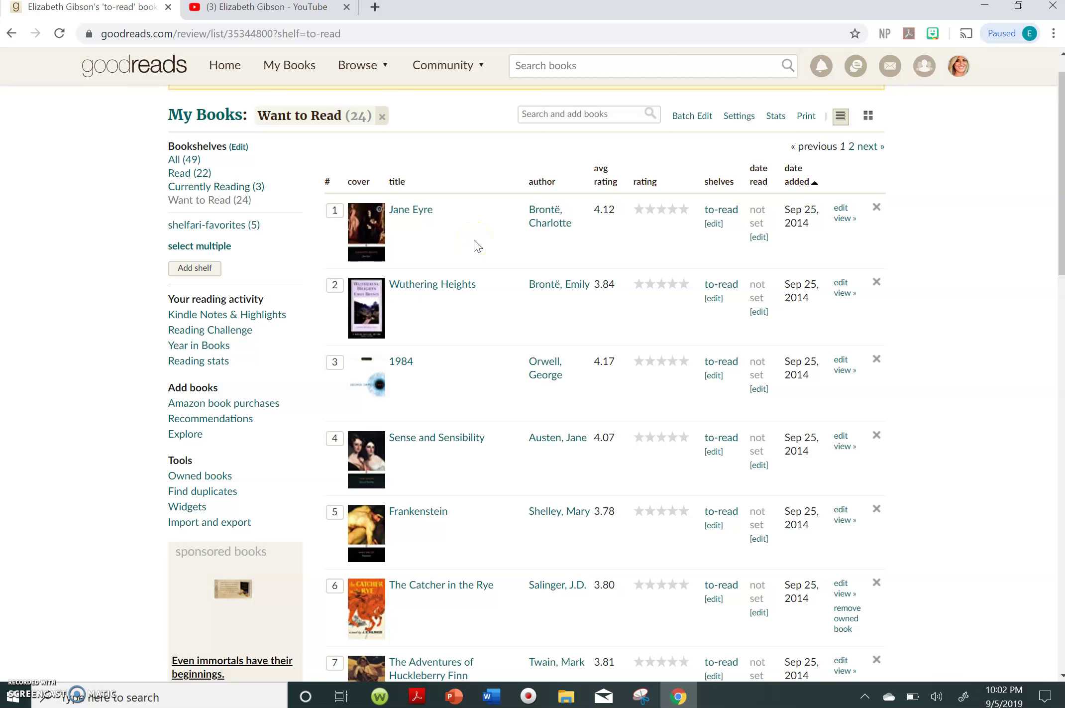
{"action": "scroll", "coordinate": [459, 380], "scroll_direction": "down", "scroll_amount": 2}
{"action": "scroll", "coordinate": [617, 382], "scroll_direction": "down", "scroll_amount": 4}
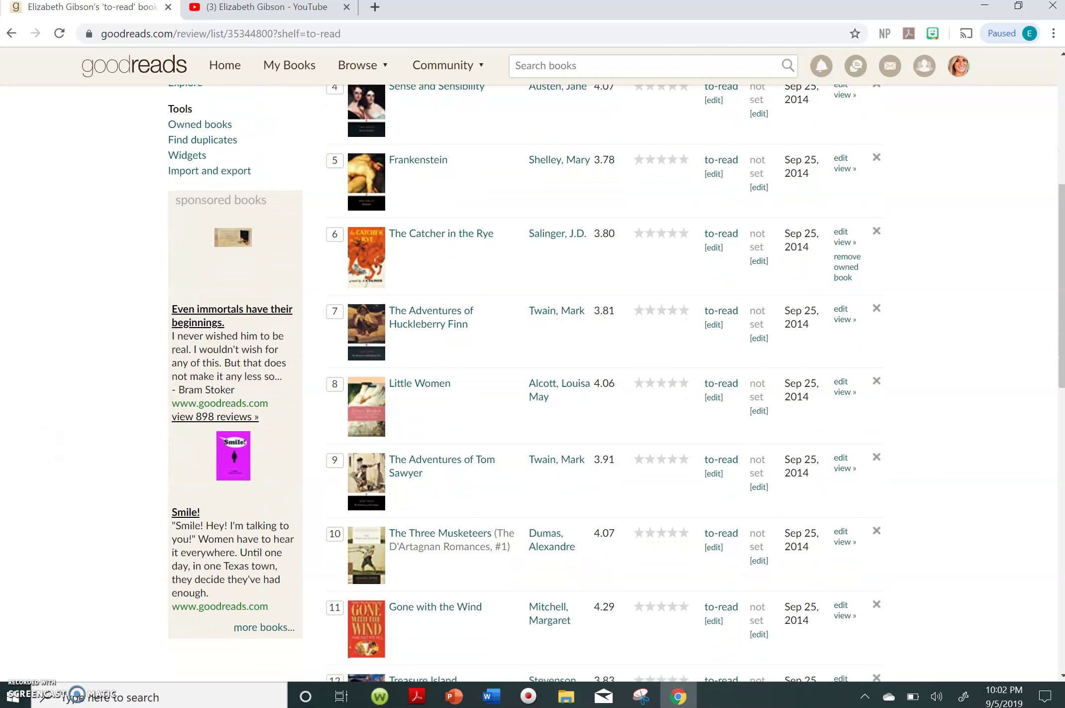
{"action": "scroll", "coordinate": [528, 110], "scroll_direction": "down", "scroll_amount": 4}
{"action": "scroll", "coordinate": [527, 110], "scroll_direction": "up", "scroll_amount": 1}
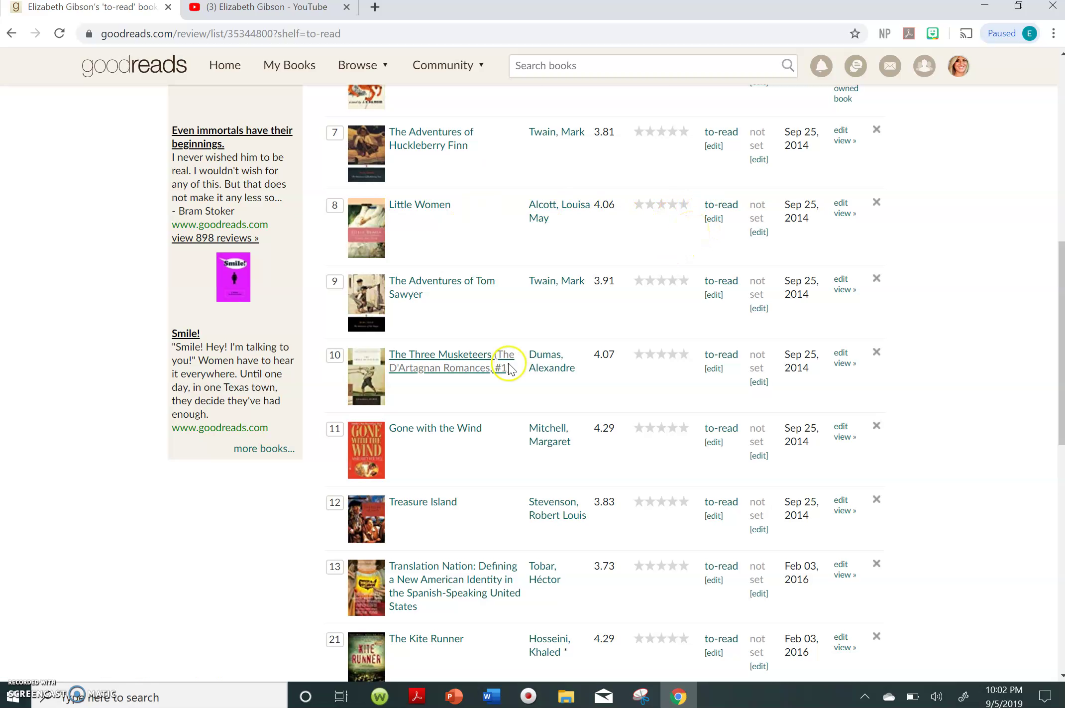
{"action": "scroll", "coordinate": [587, 426], "scroll_direction": "down", "scroll_amount": 5}
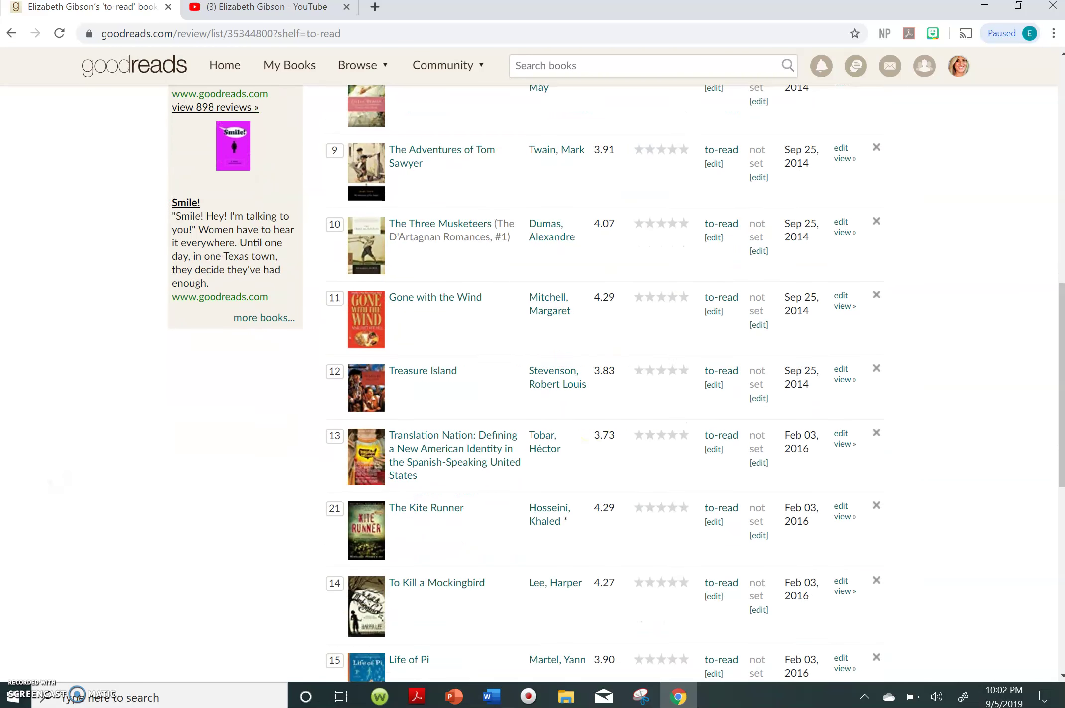
{"action": "scroll", "coordinate": [587, 426], "scroll_direction": "down", "scroll_amount": 4}
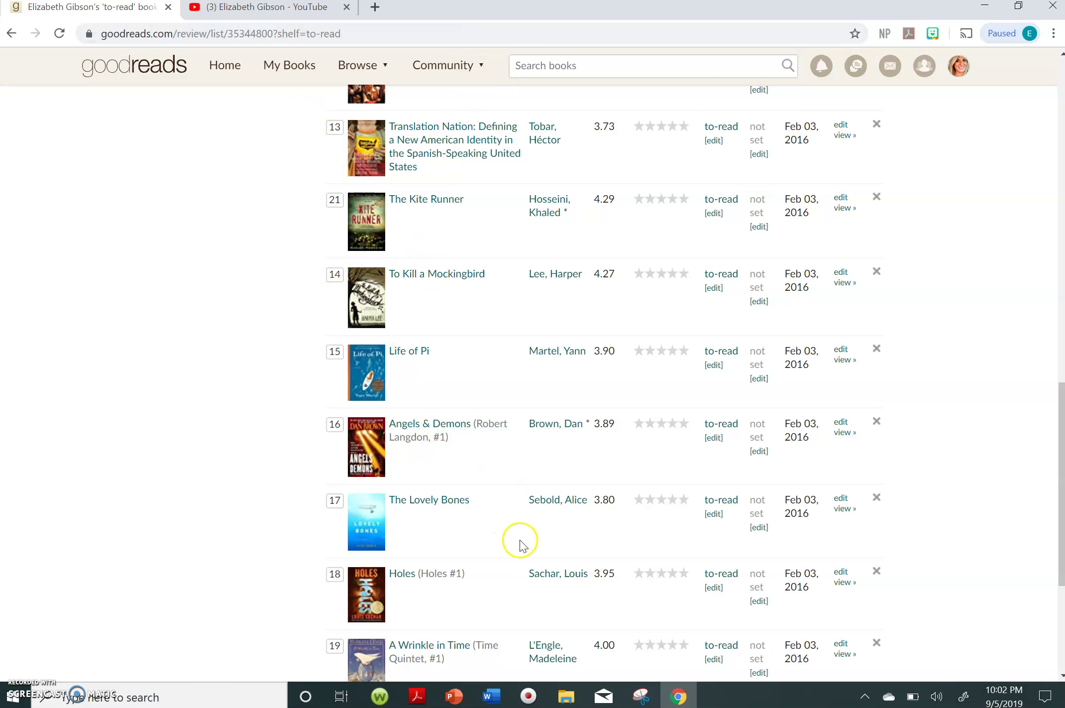
{"action": "scroll", "coordinate": [519, 540], "scroll_direction": "down", "scroll_amount": 1}
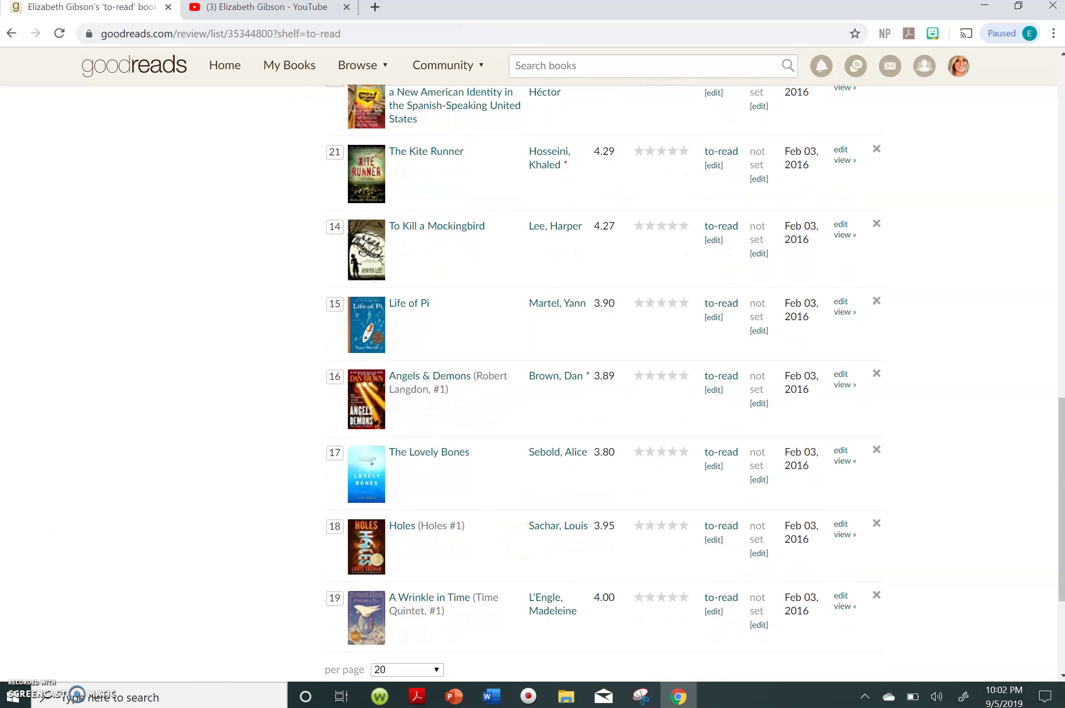
{"action": "scroll", "coordinate": [572, 378], "scroll_direction": "down", "scroll_amount": 1}
{"action": "scroll", "coordinate": [402, 456], "scroll_direction": "down", "scroll_amount": 1}
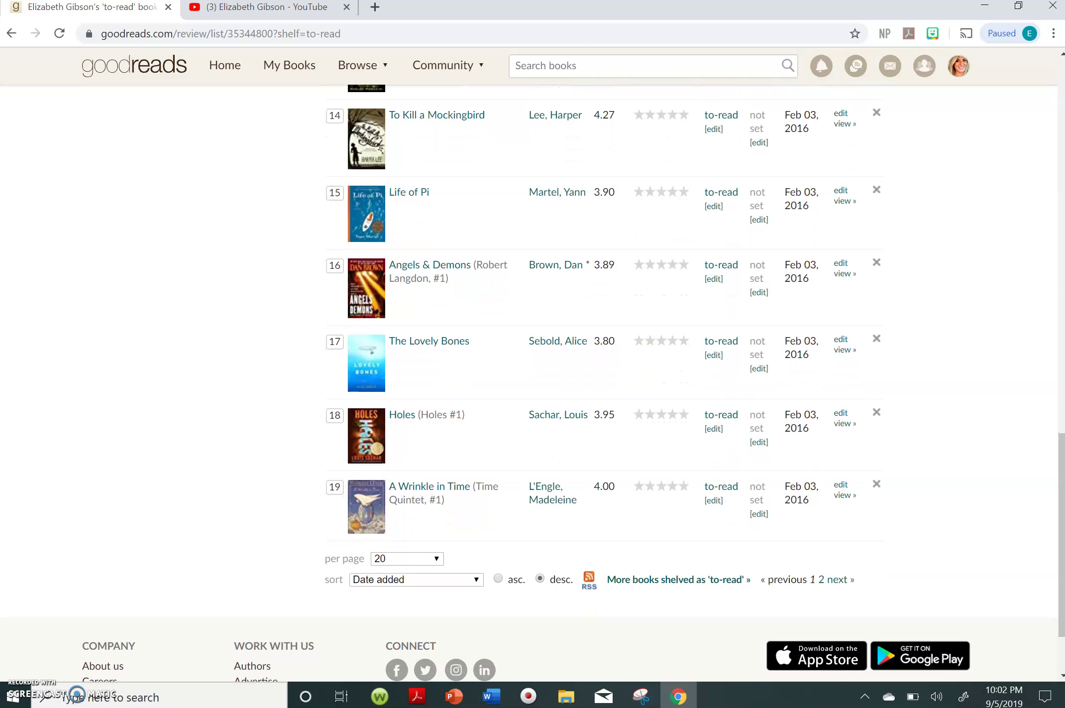
Set the Want to Read shelf to show 30 books per page and look through the list to its end.
{"action": "left_click", "coordinate": [421, 558]}
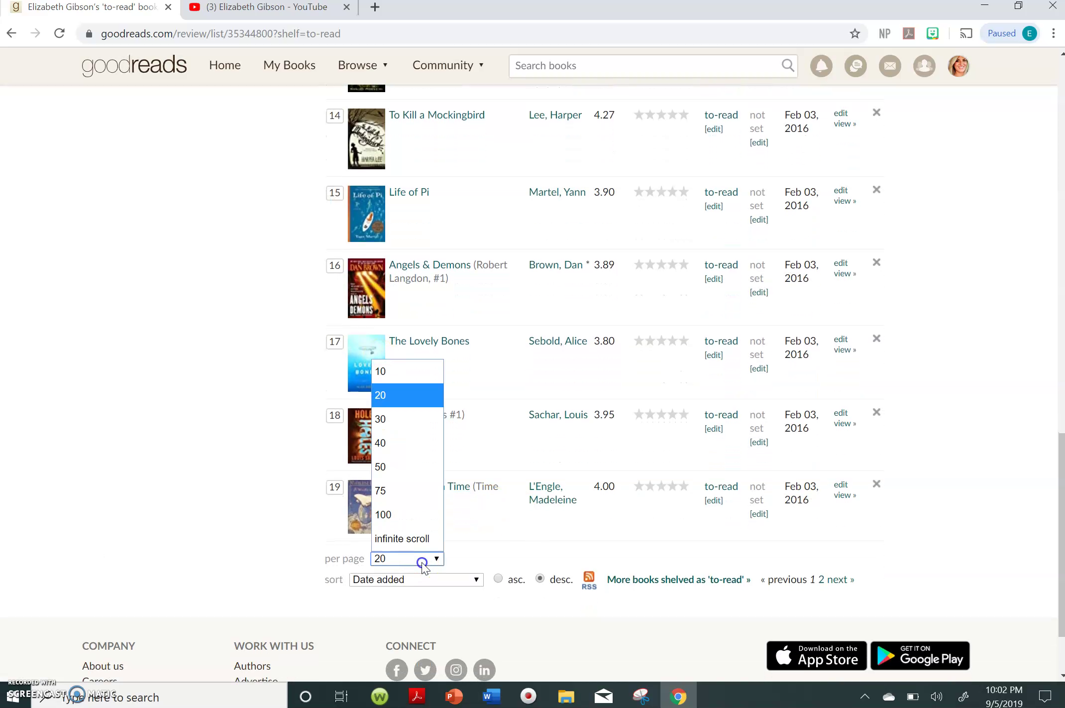
{"action": "left_click", "coordinate": [407, 419]}
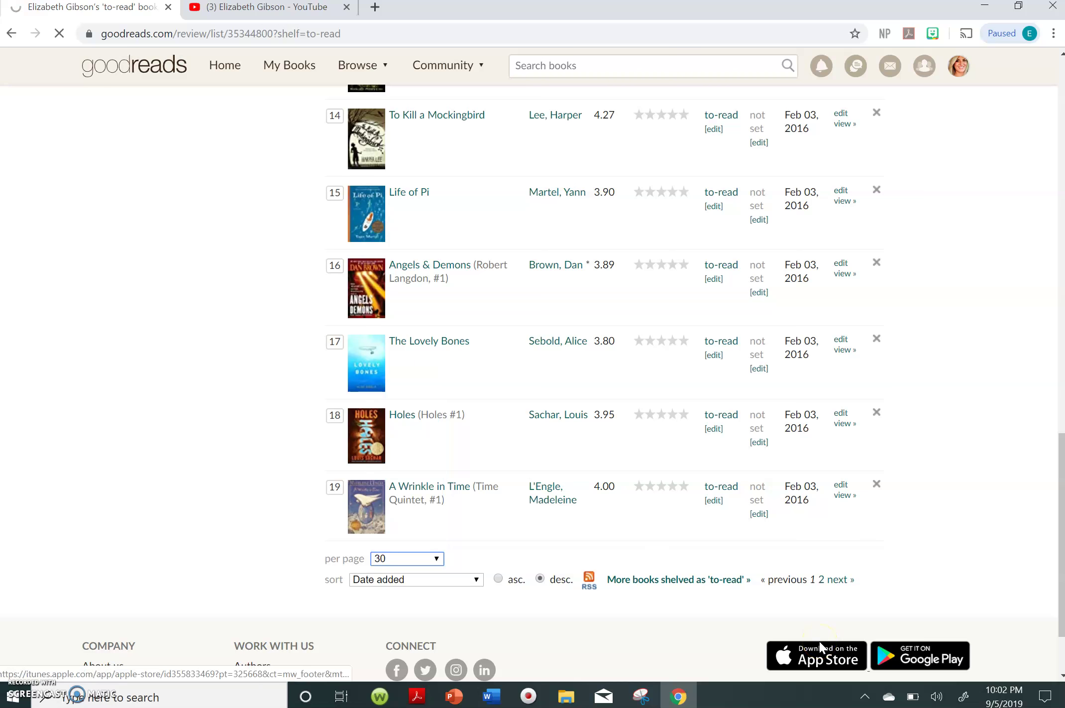
{"action": "scroll", "coordinate": [820, 640], "scroll_direction": "down", "scroll_amount": 10}
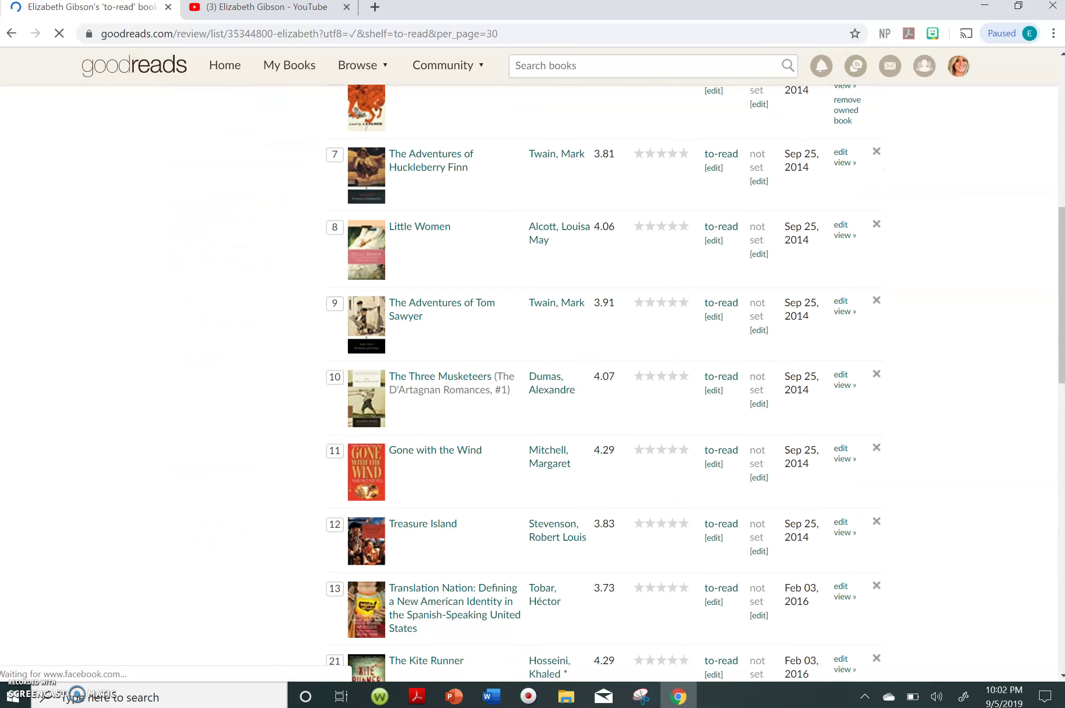
{"action": "scroll", "coordinate": [695, 382], "scroll_direction": "down", "scroll_amount": 8}
{"action": "scroll", "coordinate": [695, 383], "scroll_direction": "down", "scroll_amount": 5}
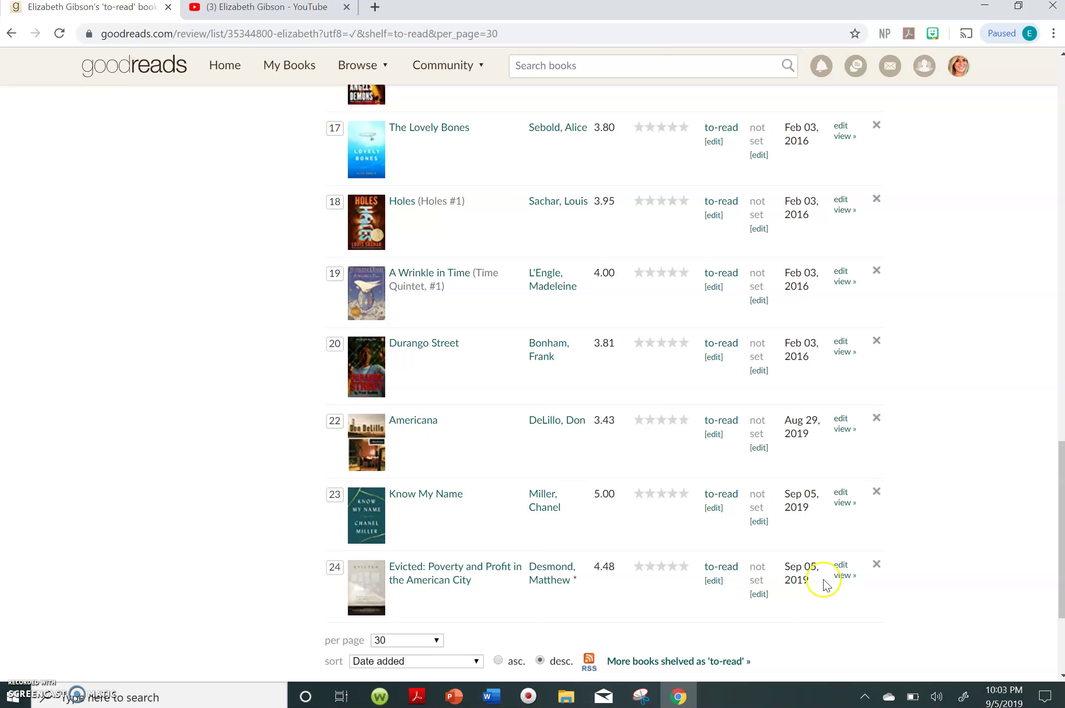
Open the Read bookshelf and look through its books and their star ratings down to the end of the list.
{"action": "scroll", "coordinate": [877, 399], "scroll_direction": "up", "scroll_amount": 8}
{"action": "scroll", "coordinate": [877, 396], "scroll_direction": "up", "scroll_amount": 15}
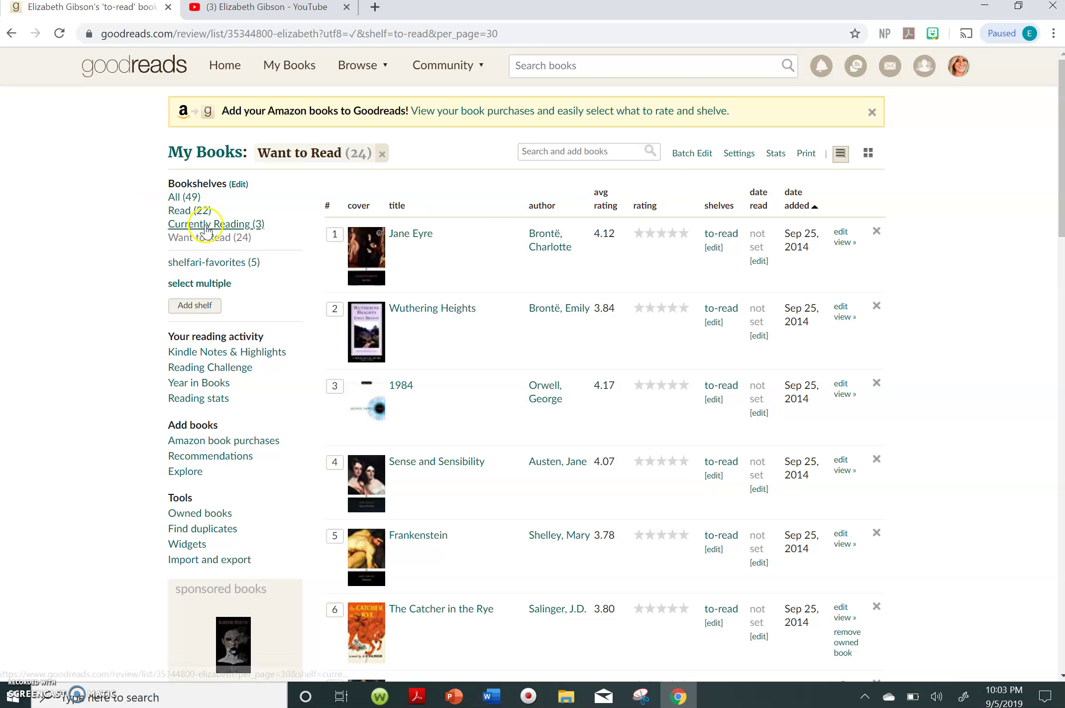
{"action": "left_click", "coordinate": [185, 198]}
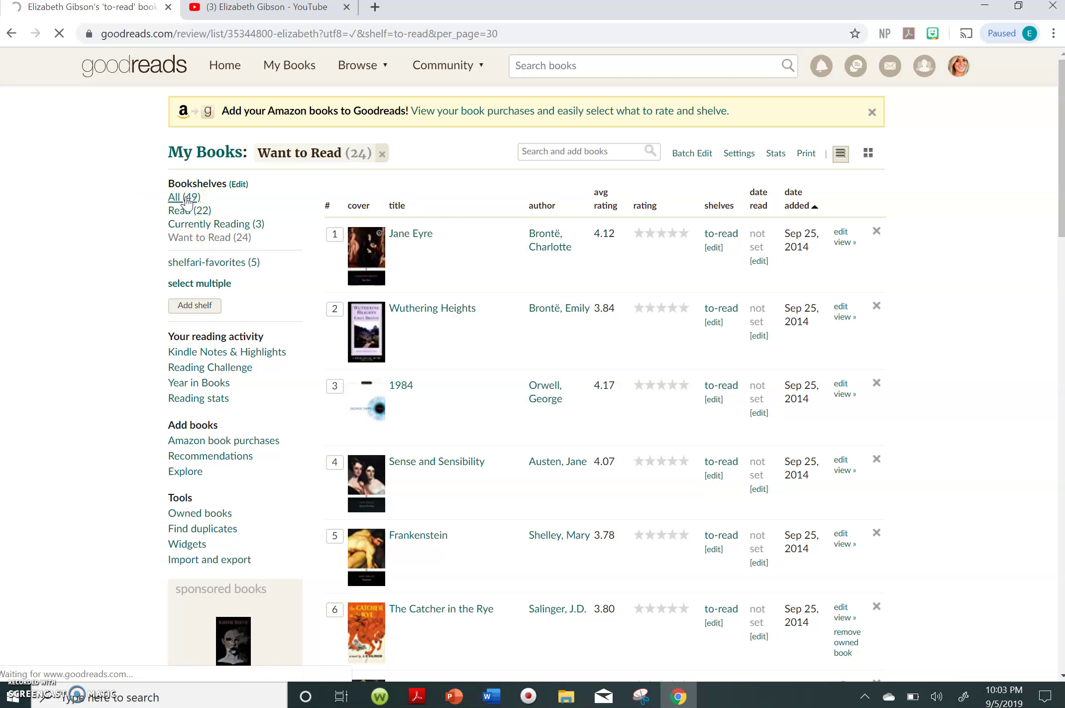
{"action": "left_click", "coordinate": [193, 209]}
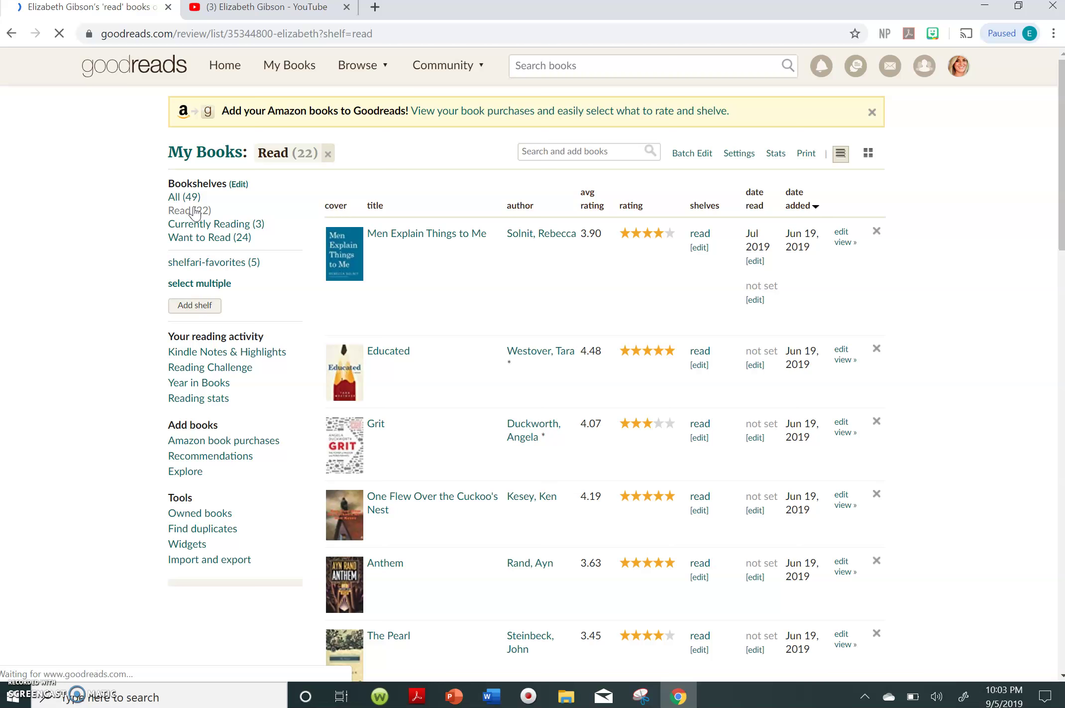
{"action": "scroll", "coordinate": [194, 213], "scroll_direction": "down", "scroll_amount": 3}
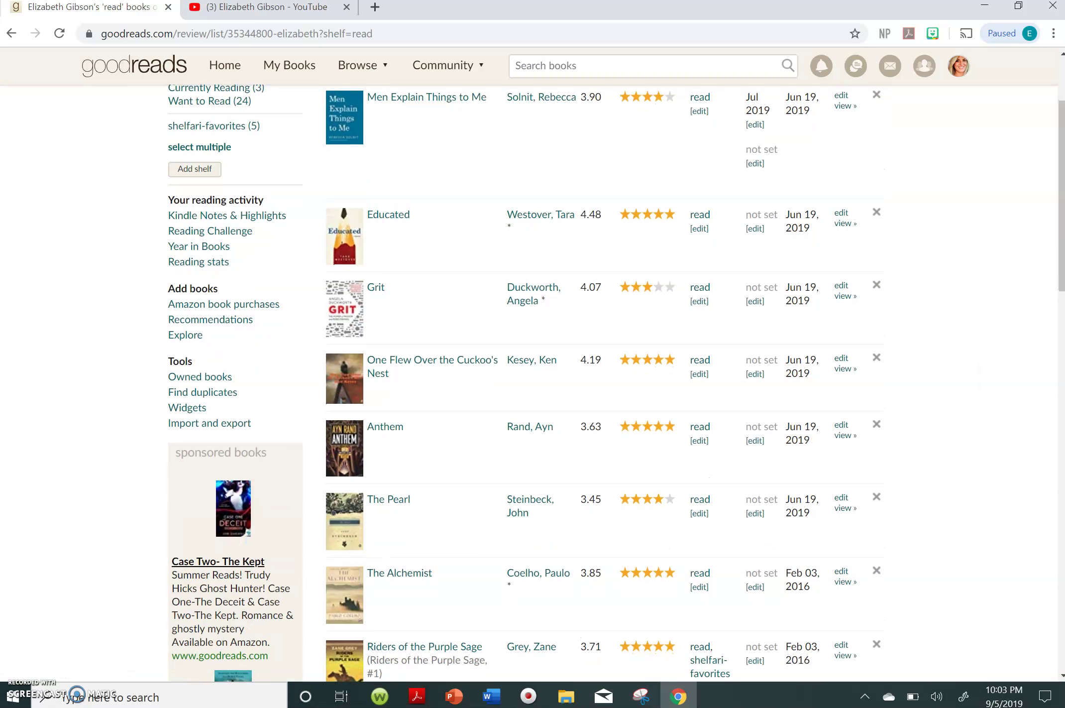
{"action": "scroll", "coordinate": [617, 383], "scroll_direction": "down", "scroll_amount": 2}
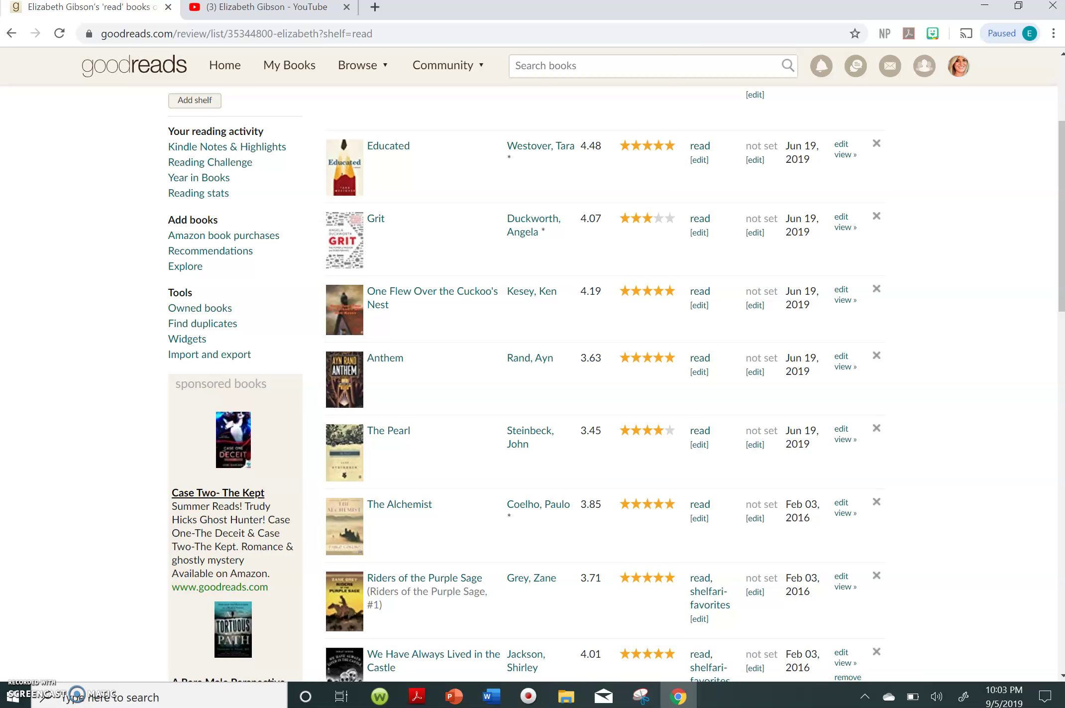
{"action": "scroll", "coordinate": [616, 382], "scroll_direction": "down", "scroll_amount": 8}
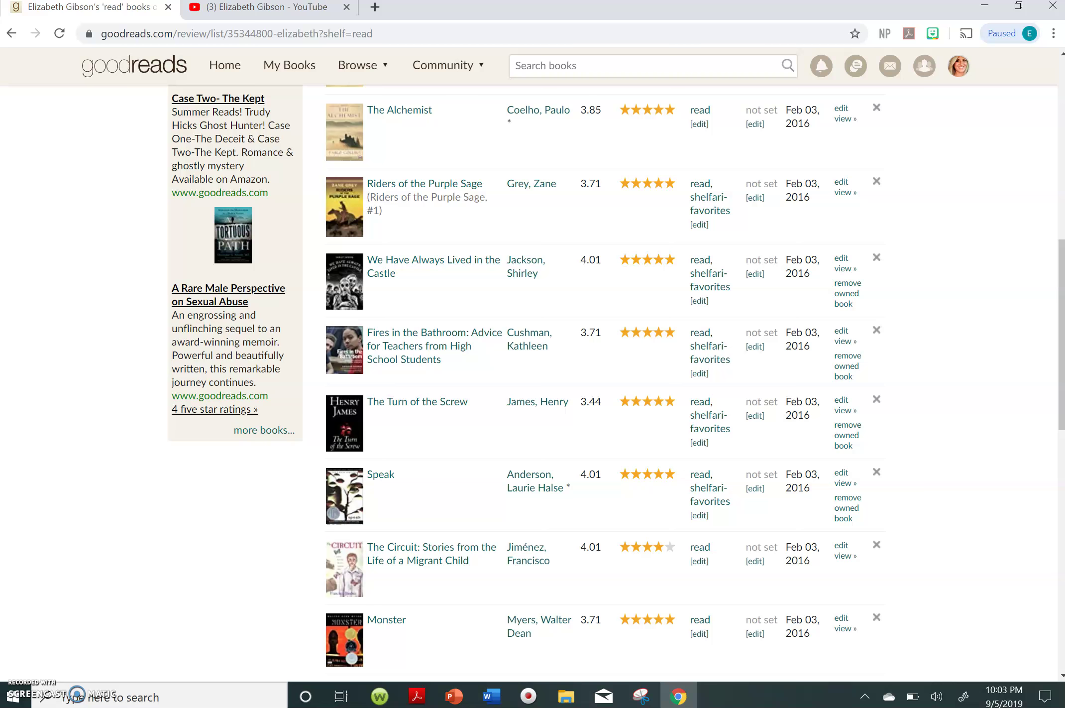
{"action": "scroll", "coordinate": [617, 383], "scroll_direction": "down", "scroll_amount": 5}
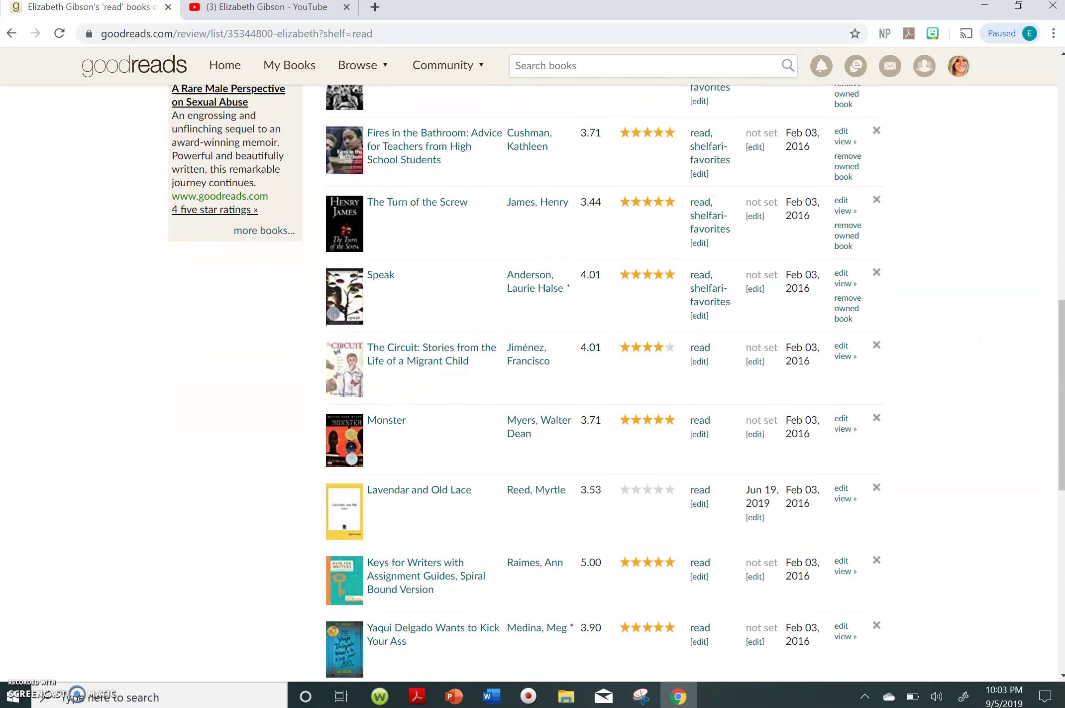
{"action": "scroll", "coordinate": [617, 382], "scroll_direction": "down", "scroll_amount": 2}
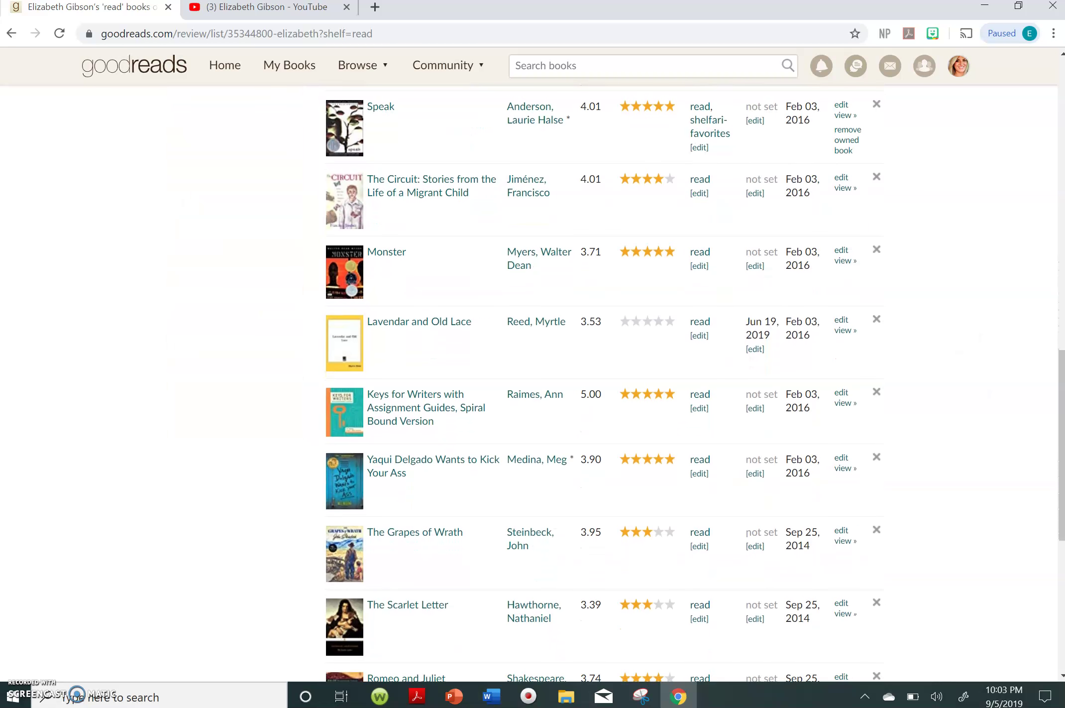
{"action": "scroll", "coordinate": [695, 382], "scroll_direction": "down", "scroll_amount": 2}
{"action": "scroll", "coordinate": [695, 383], "scroll_direction": "down", "scroll_amount": 3}
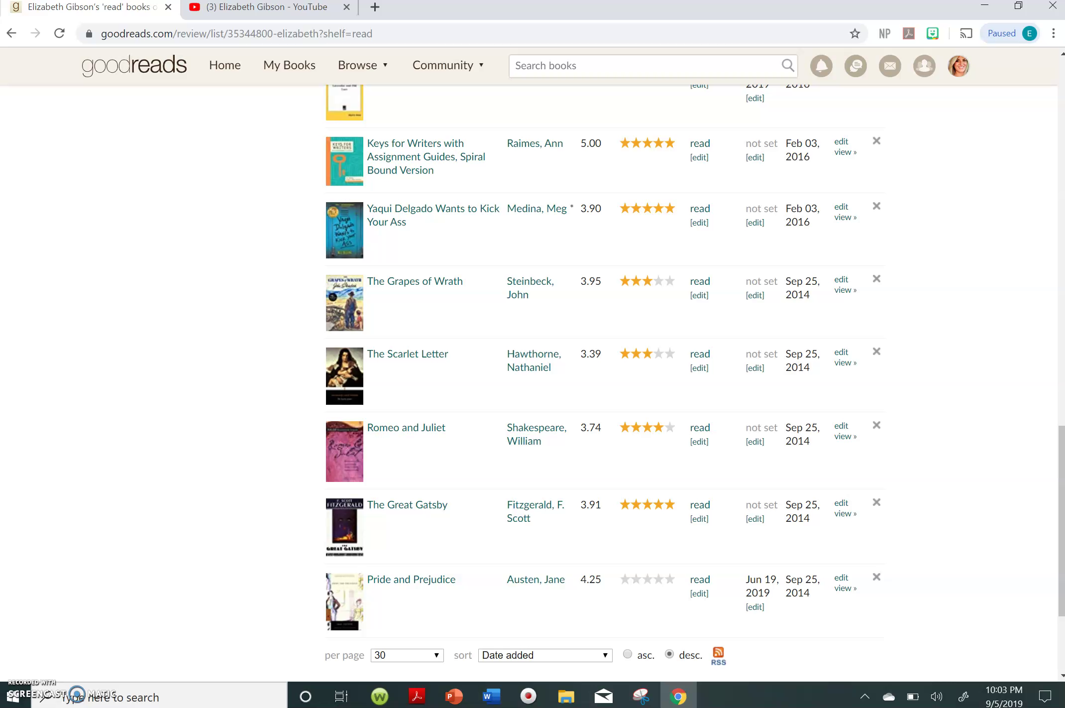
Return from the Read bookshelf to the account's own profile page.
{"action": "scroll", "coordinate": [604, 379], "scroll_direction": "up", "scroll_amount": 20}
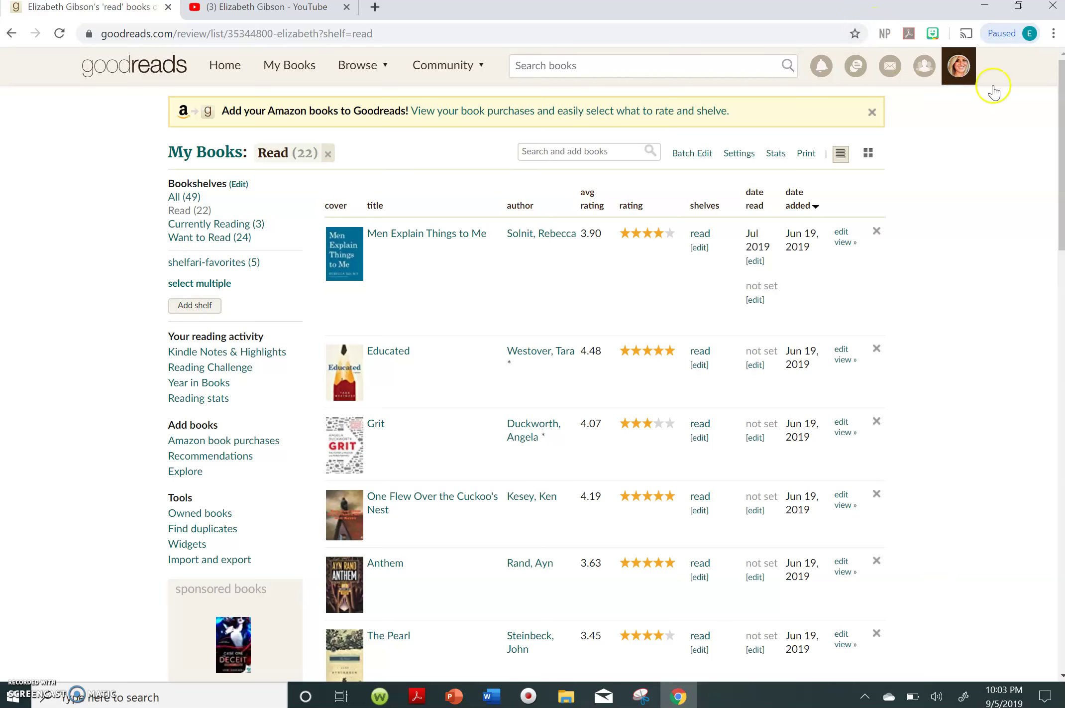
{"action": "left_click", "coordinate": [964, 71]}
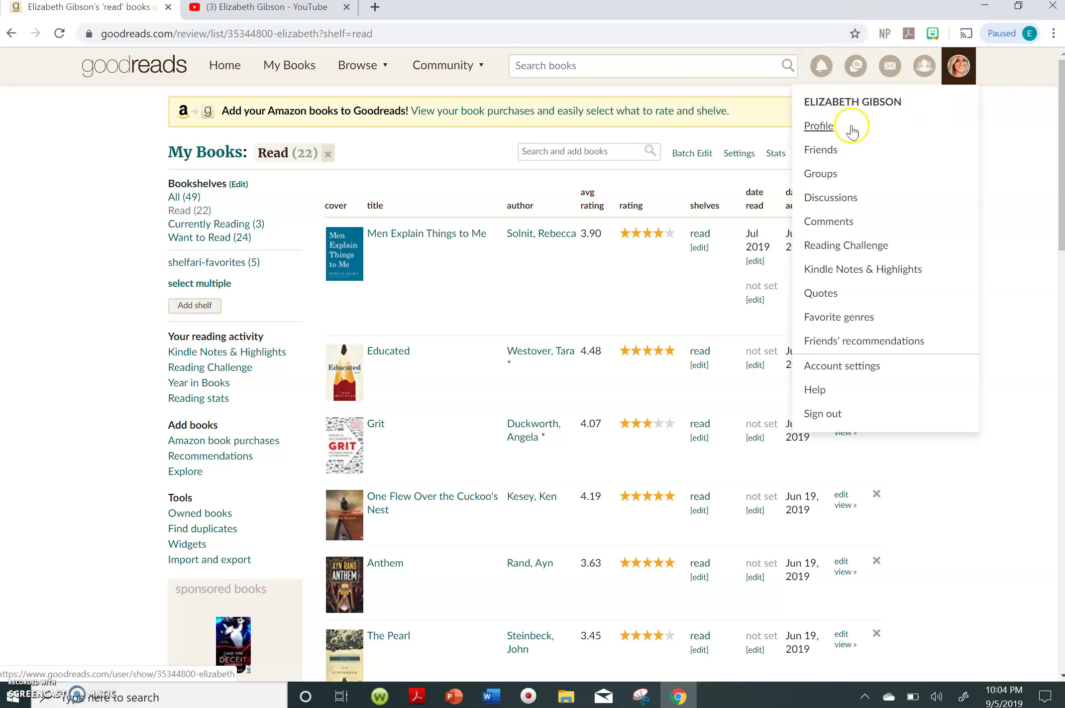
{"action": "left_click", "coordinate": [830, 125]}
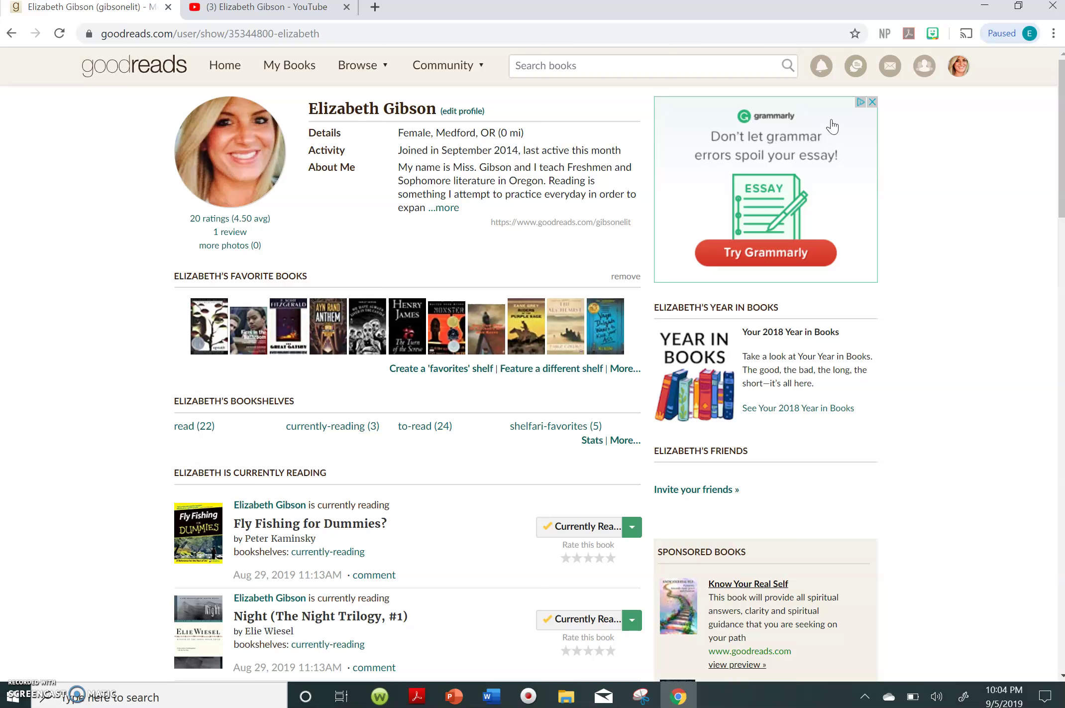
Look past the profile's recent updates to its quotes section and open the form for adding a new quote.
{"action": "scroll", "coordinate": [832, 127], "scroll_direction": "down", "scroll_amount": 4}
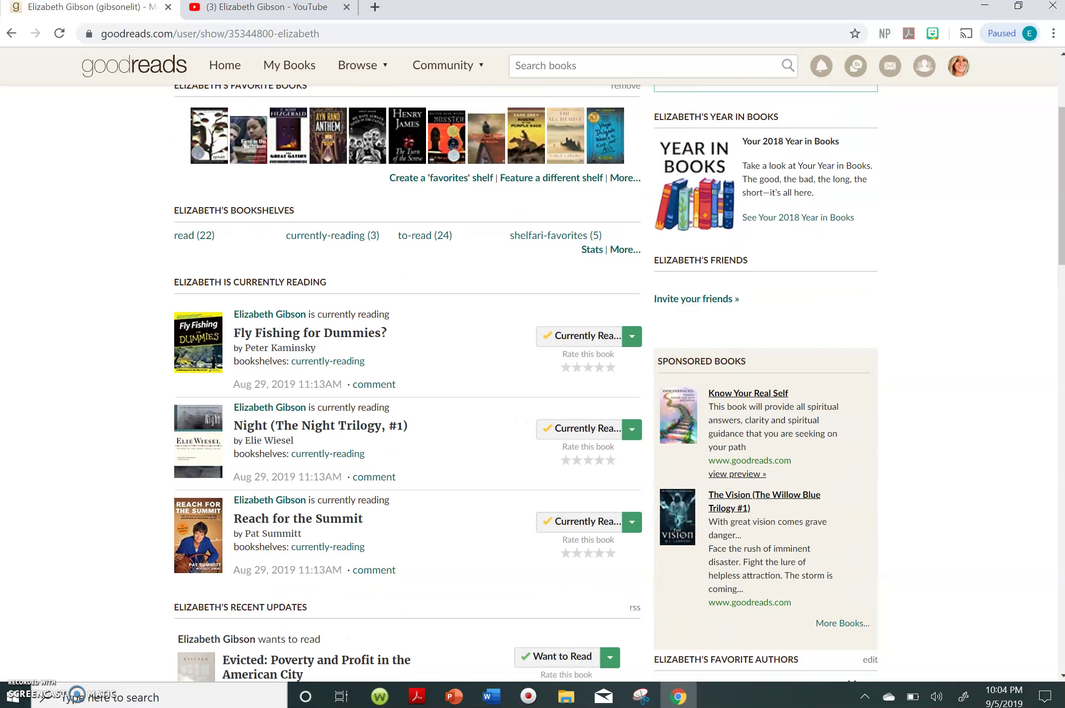
{"action": "scroll", "coordinate": [619, 383], "scroll_direction": "down", "scroll_amount": 12}
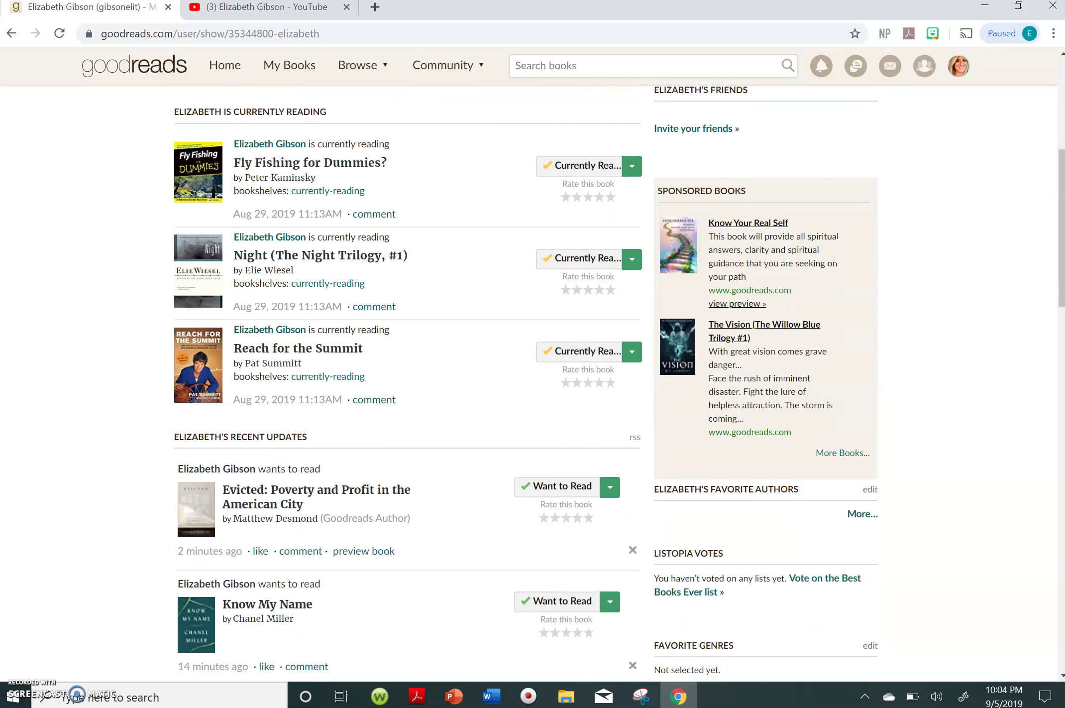
{"action": "scroll", "coordinate": [620, 382], "scroll_direction": "down", "scroll_amount": 5}
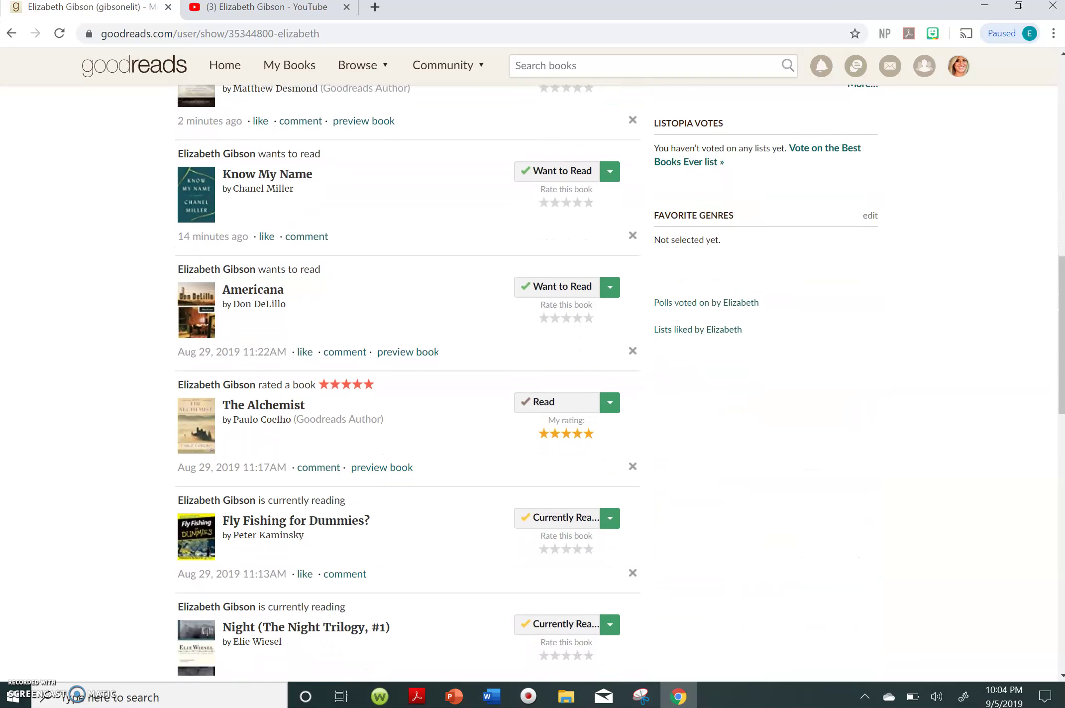
{"action": "scroll", "coordinate": [408, 383], "scroll_direction": "down", "scroll_amount": 15}
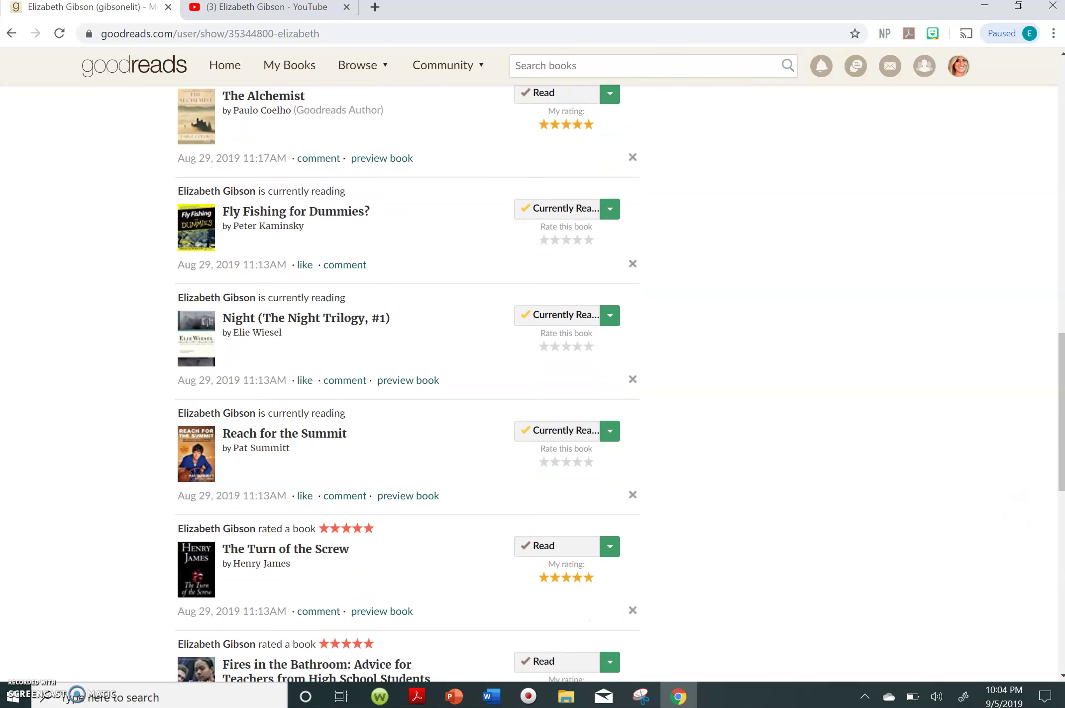
{"action": "scroll", "coordinate": [619, 382], "scroll_direction": "up", "scroll_amount": 3}
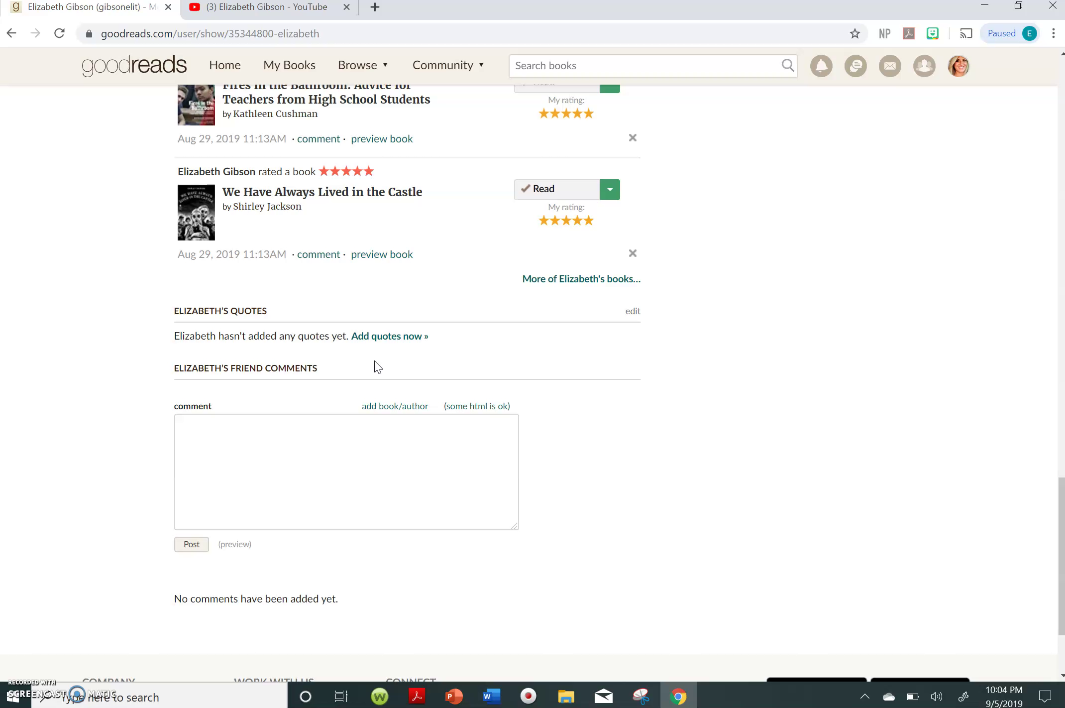
{"action": "left_click", "coordinate": [399, 337]}
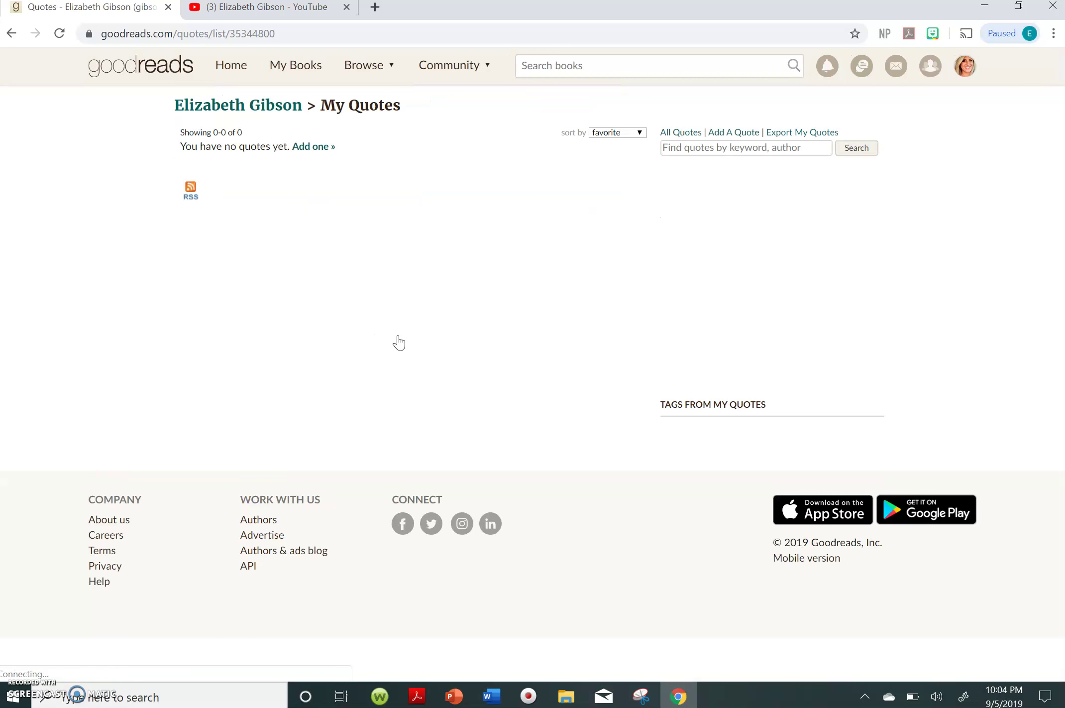
{"action": "left_click", "coordinate": [313, 147]}
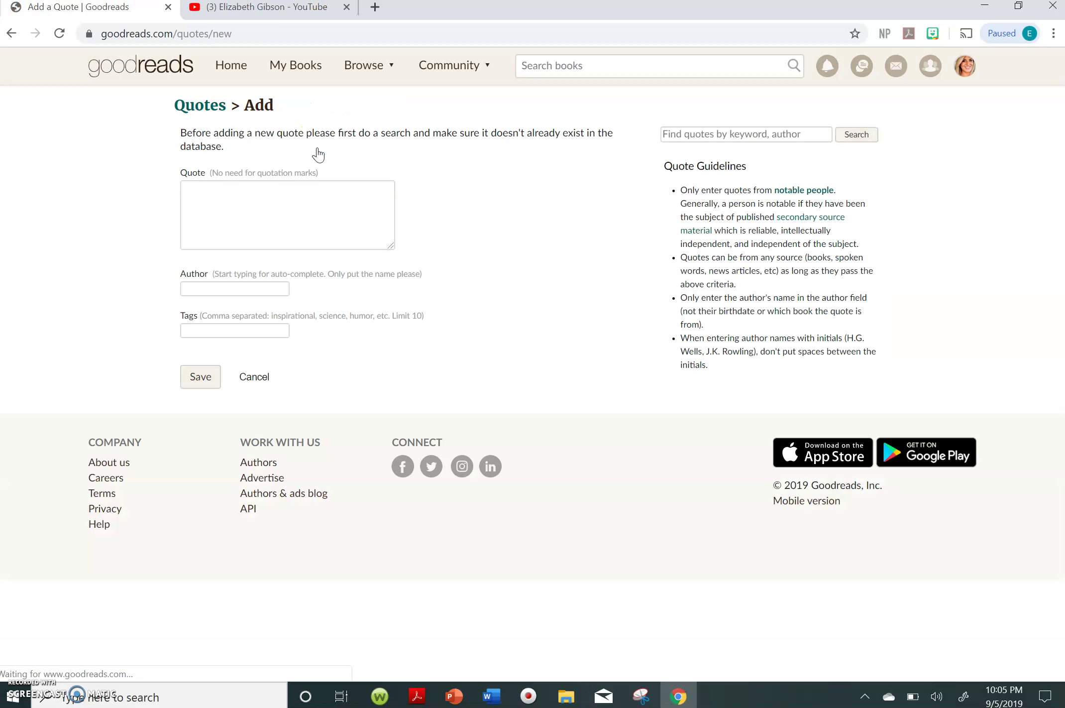
Review the empty quote field and read the Quote Guidelines on the page for adding a quote.
{"action": "left_click", "coordinate": [229, 206]}
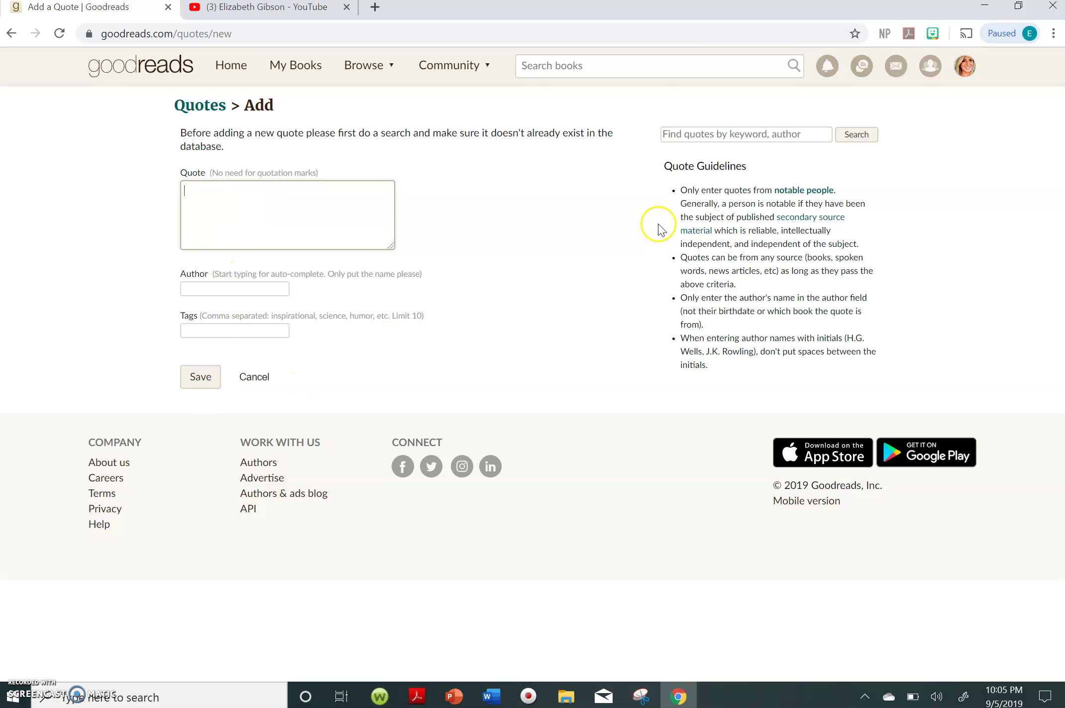
{"action": "left_click_drag", "start_coordinate": [683, 194], "coordinate": [743, 374]}
{"action": "left_click", "coordinate": [743, 374]}
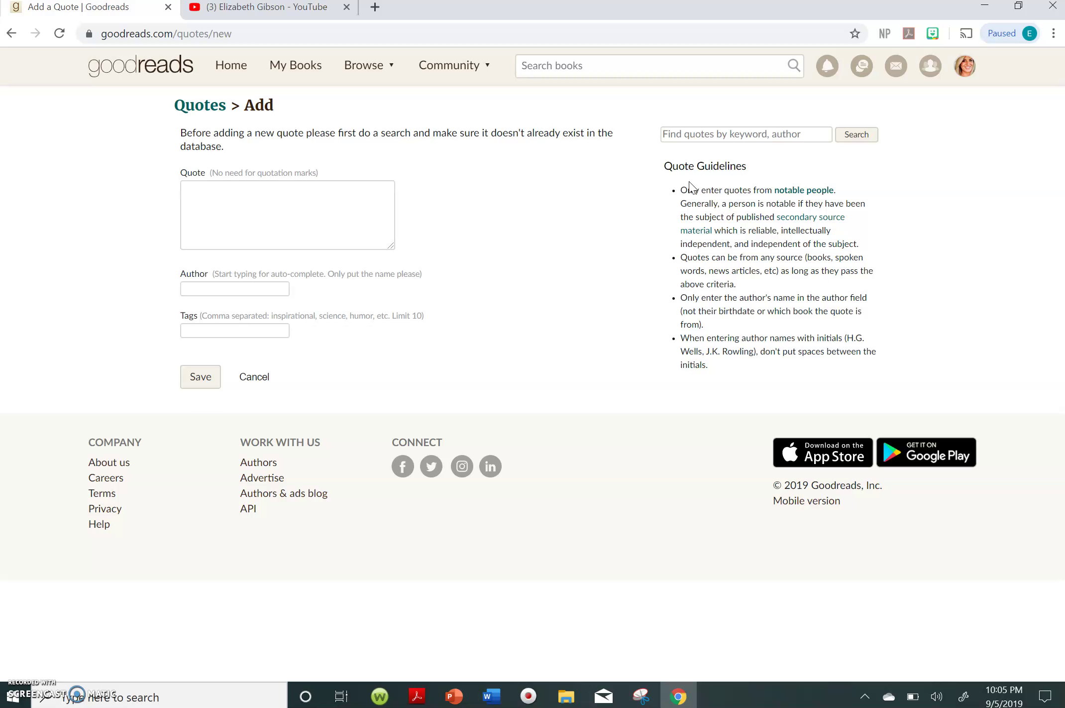
Search the existing quotes for "anthem" and look through the quotes found.
{"action": "left_click", "coordinate": [730, 138]}
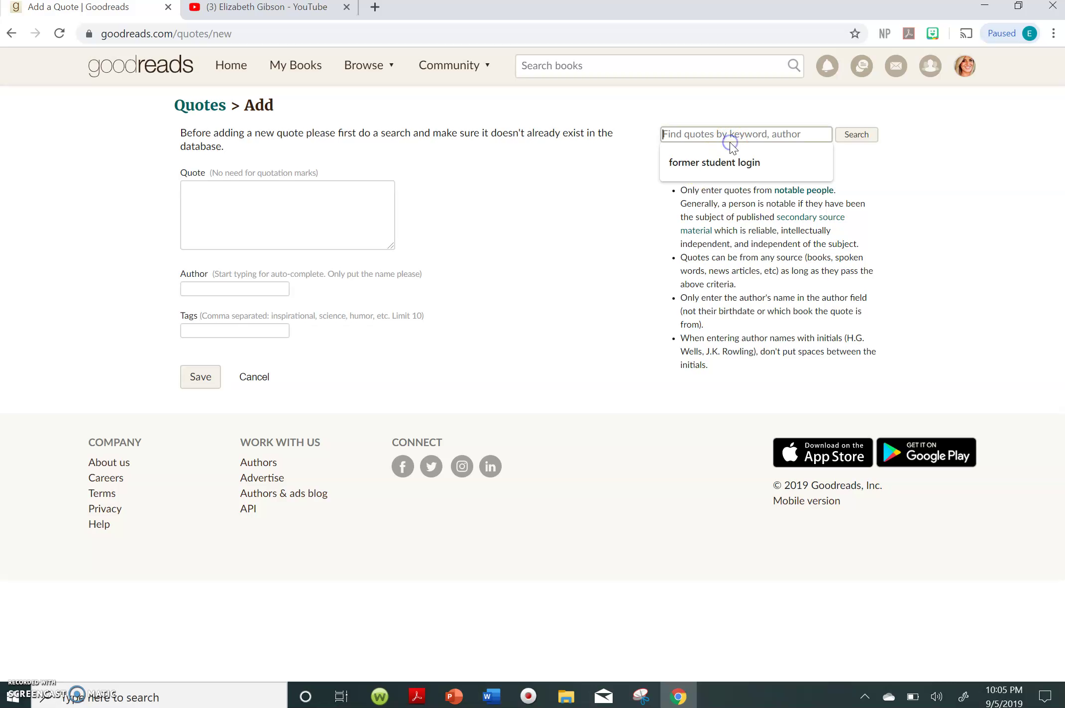
{"action": "type", "text": "anthem"}
{"action": "key", "text": "Return"}
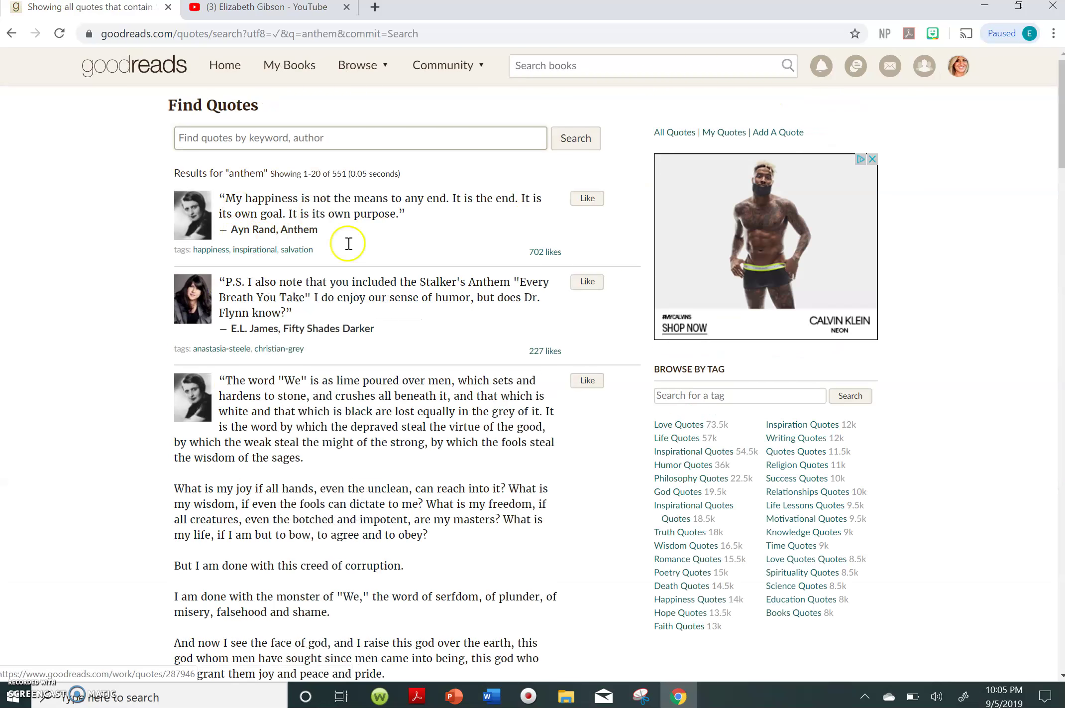
{"action": "scroll", "coordinate": [372, 217], "scroll_direction": "down", "scroll_amount": 6}
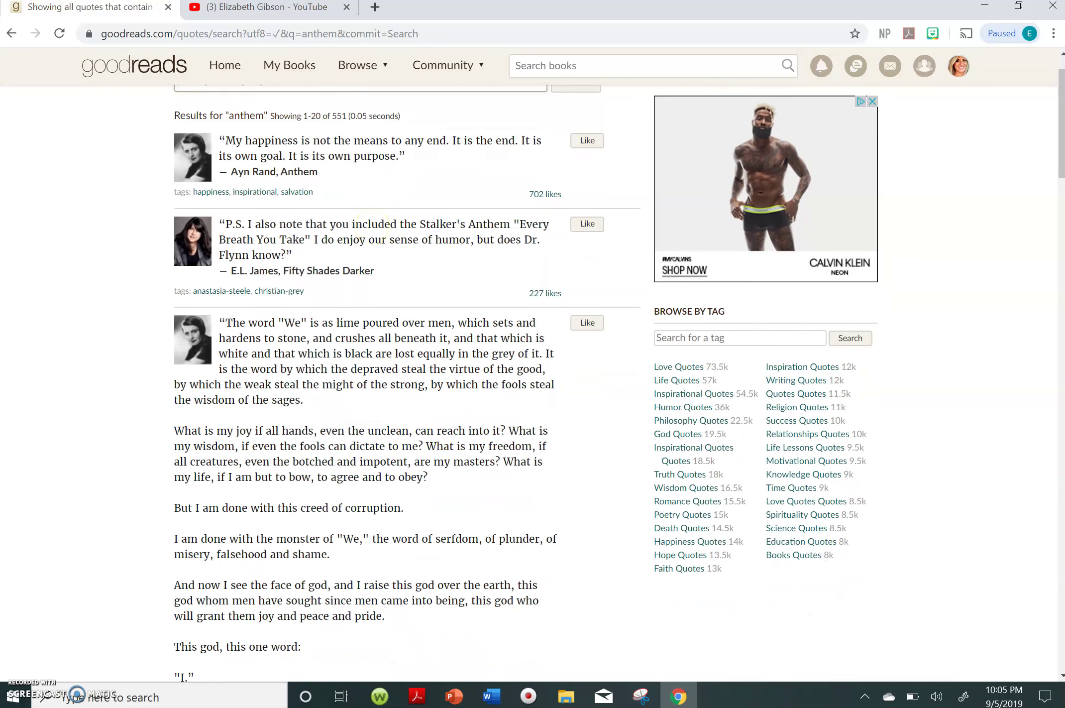
{"action": "scroll", "coordinate": [372, 349], "scroll_direction": "down", "scroll_amount": 9}
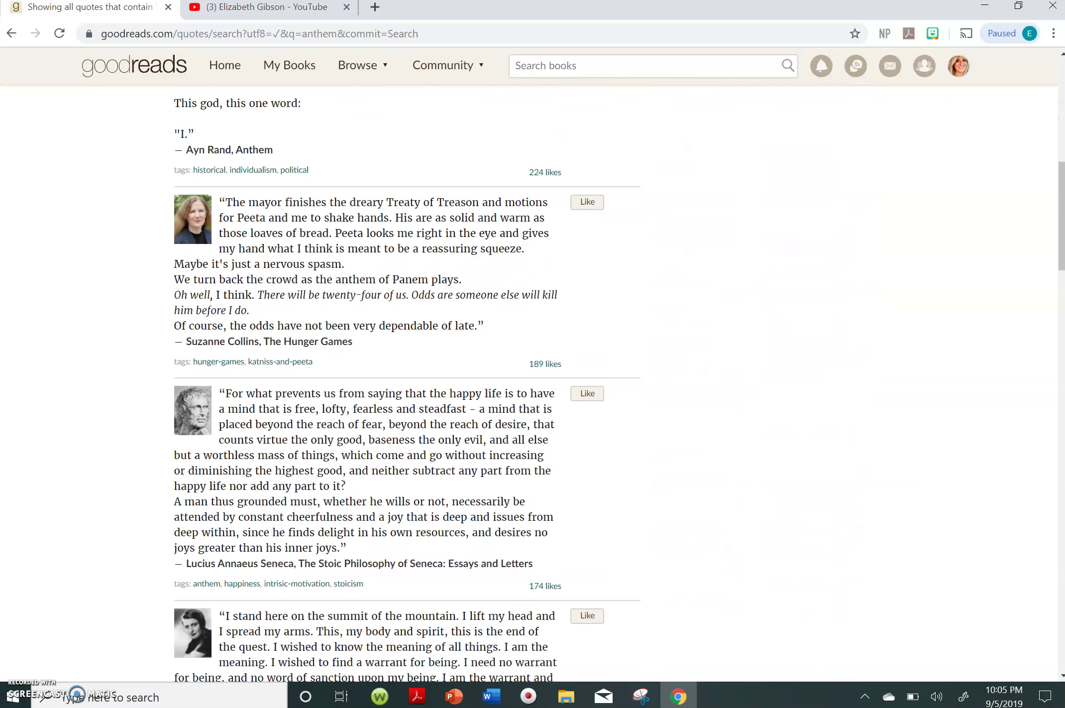
{"action": "scroll", "coordinate": [371, 348], "scroll_direction": "down", "scroll_amount": 8}
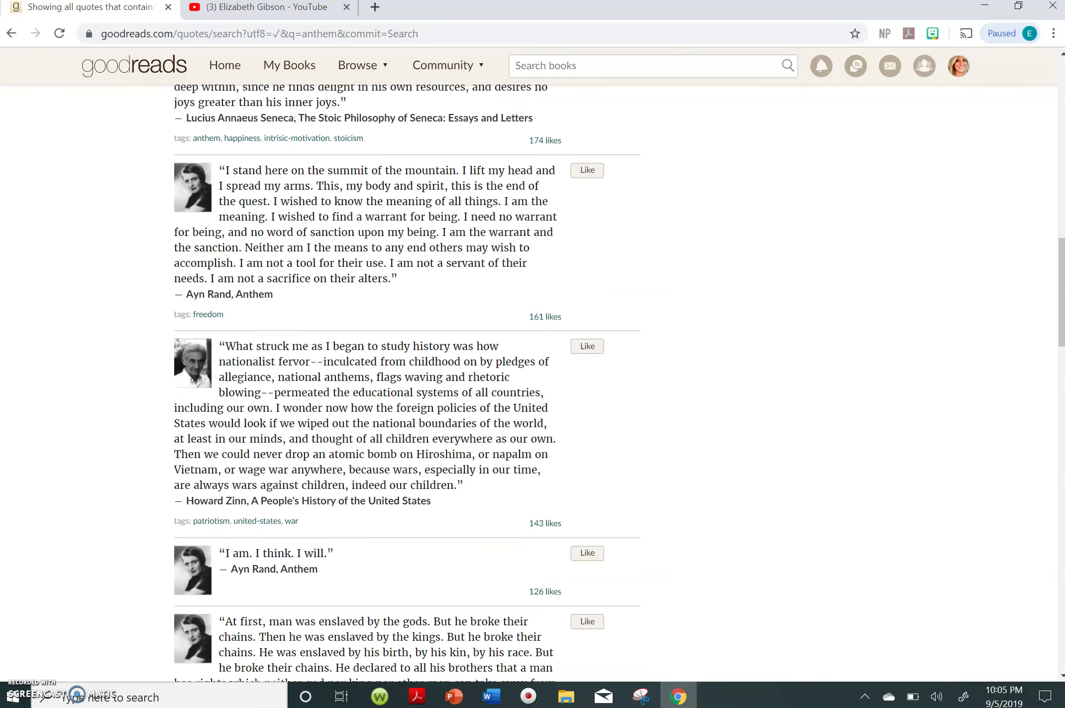
{"action": "scroll", "coordinate": [372, 348], "scroll_direction": "up", "scroll_amount": 7}
{"action": "scroll", "coordinate": [371, 348], "scroll_direction": "up", "scroll_amount": 11}
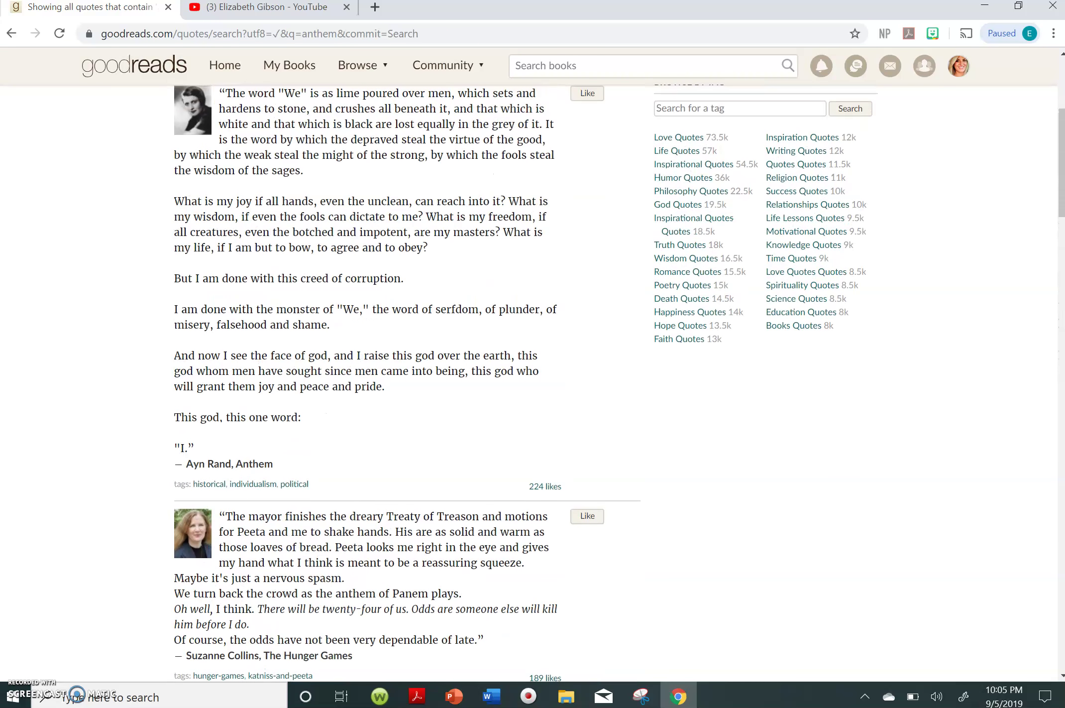
{"action": "scroll", "coordinate": [372, 348], "scroll_direction": "up", "scroll_amount": 6}
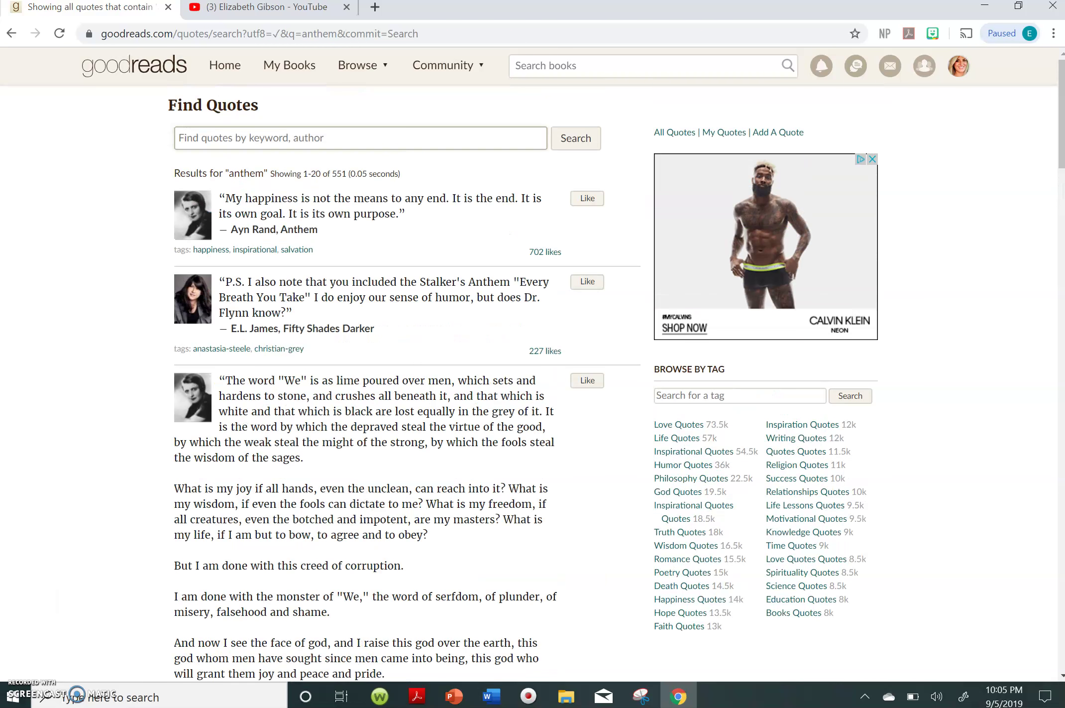
Leave the quote search and go back to the account's own profile page.
{"action": "left_click", "coordinate": [960, 71]}
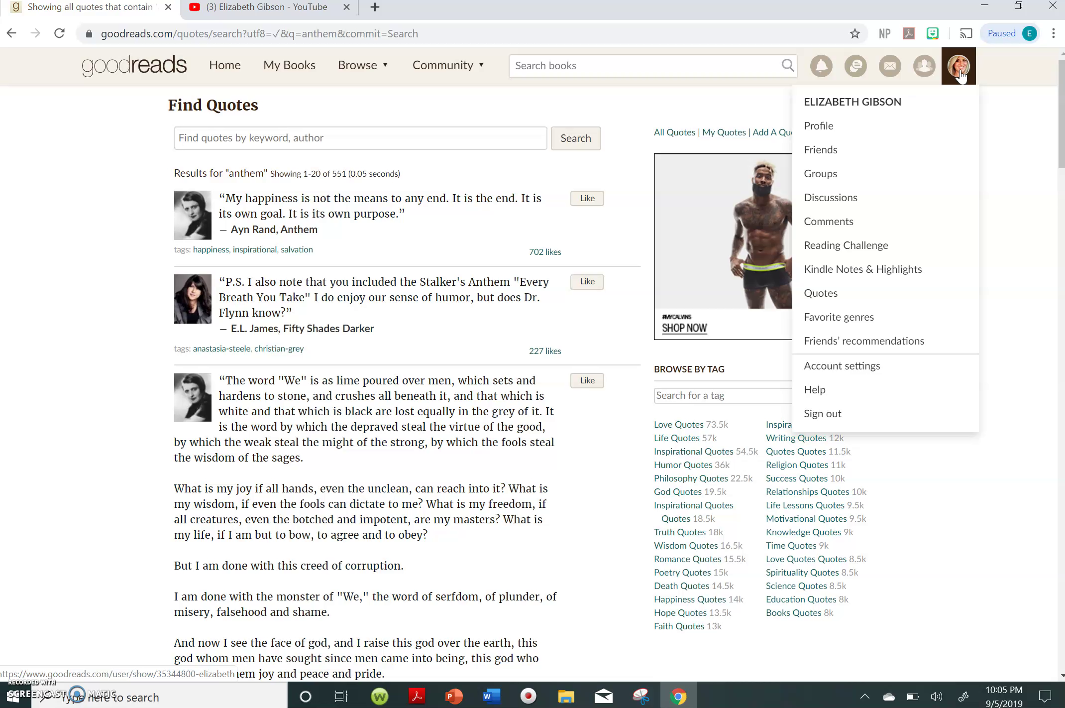
{"action": "left_click", "coordinate": [896, 78]}
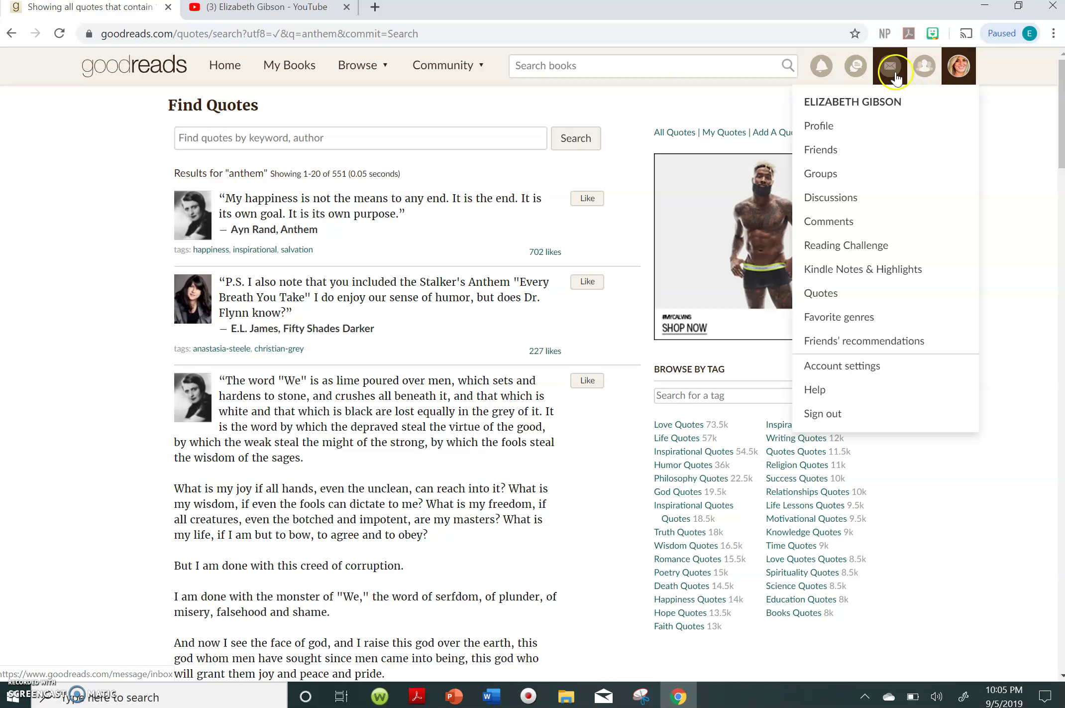
{"action": "left_click", "coordinate": [829, 126]}
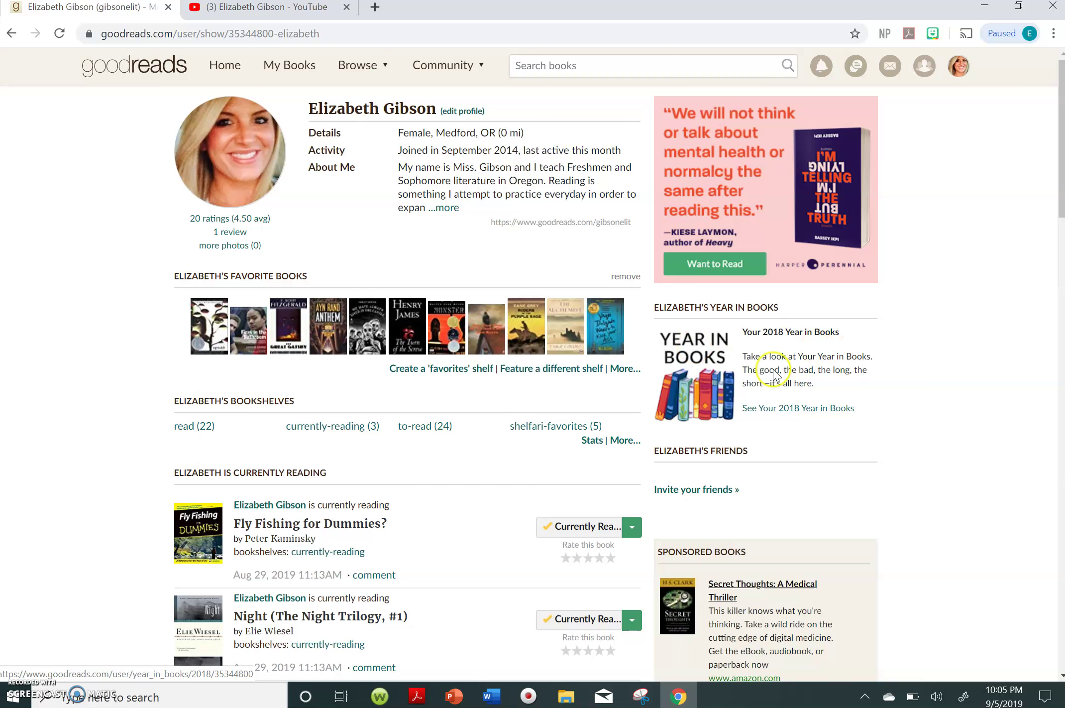
Open the friend invitation message for sending from an own email account and cut the invite link out of its text.
{"action": "left_click", "coordinate": [710, 496]}
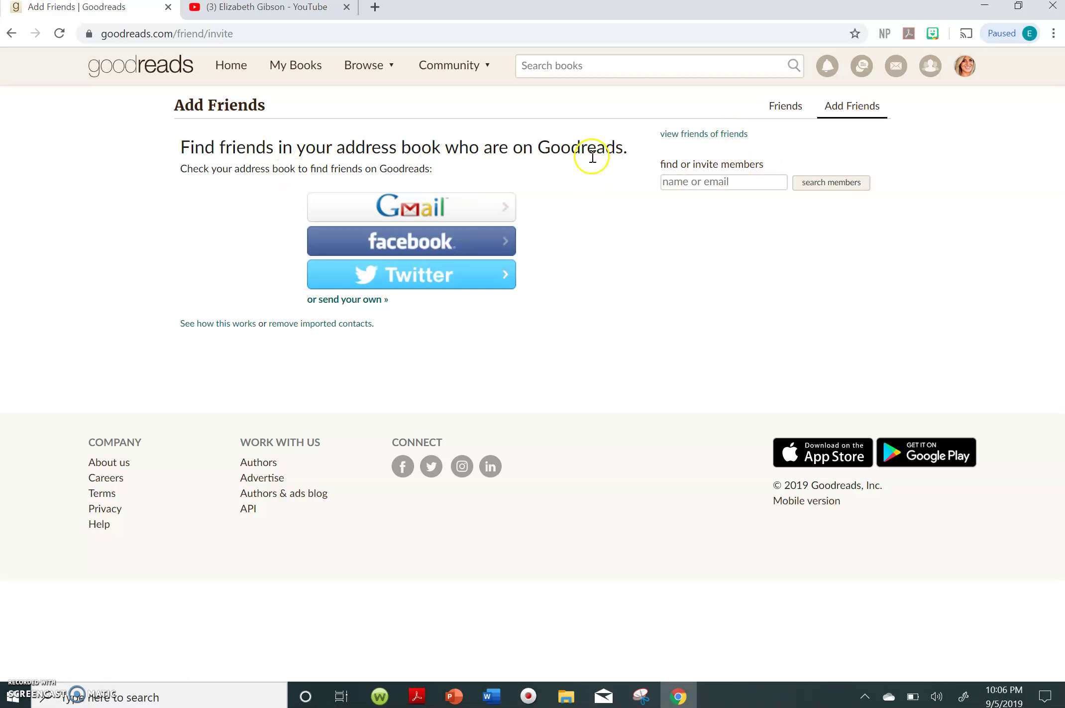
{"action": "left_click", "coordinate": [343, 300]}
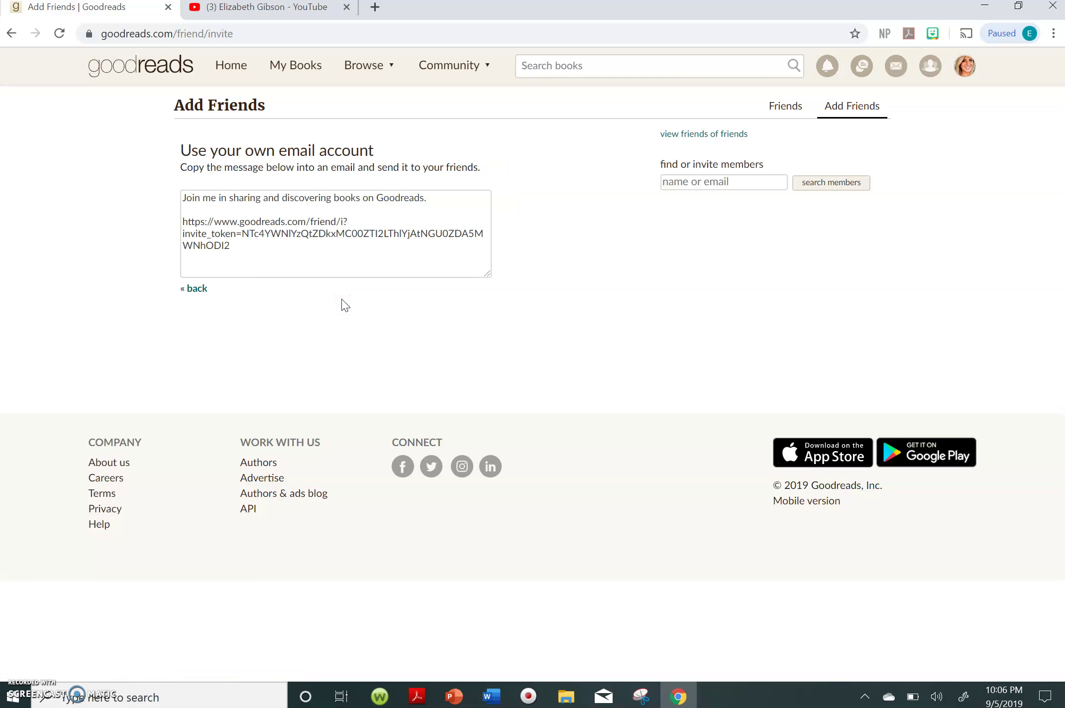
{"action": "left_click_drag", "start_coordinate": [269, 261], "coordinate": [174, 216]}
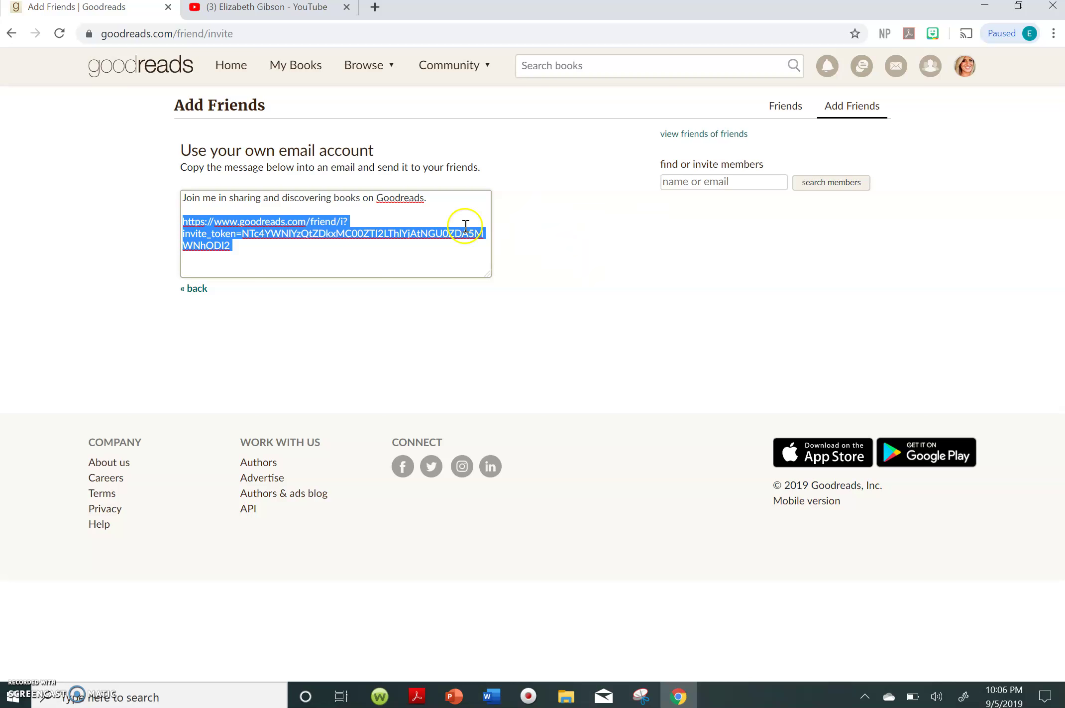
{"action": "right_click", "coordinate": [298, 219]}
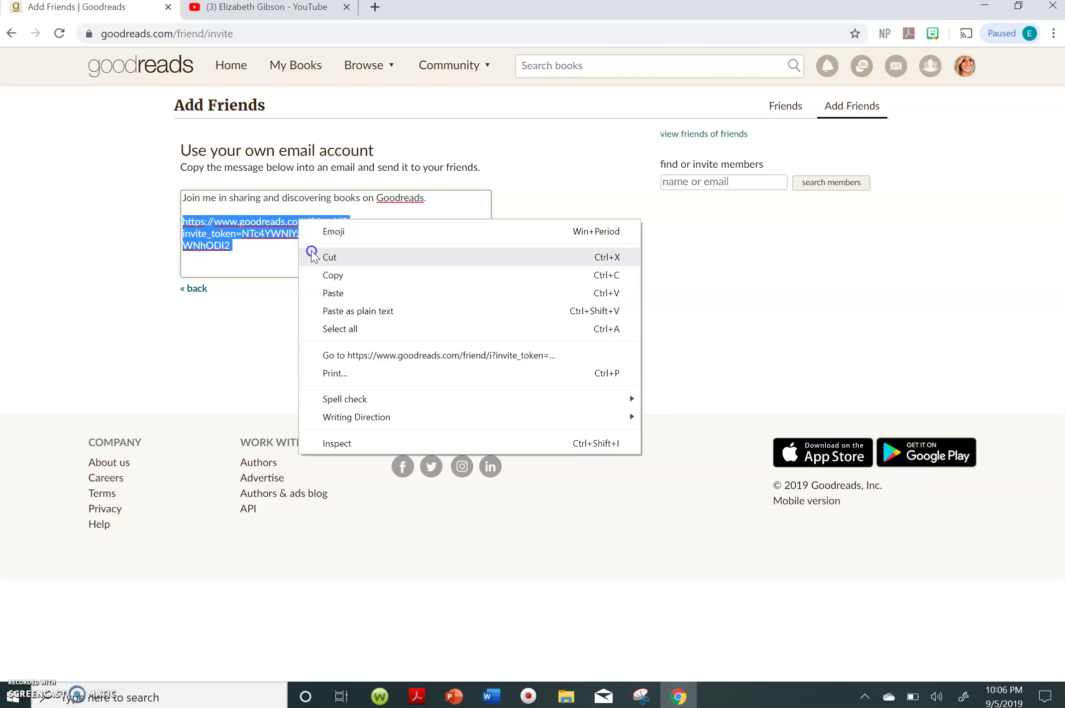
{"action": "left_click", "coordinate": [311, 250]}
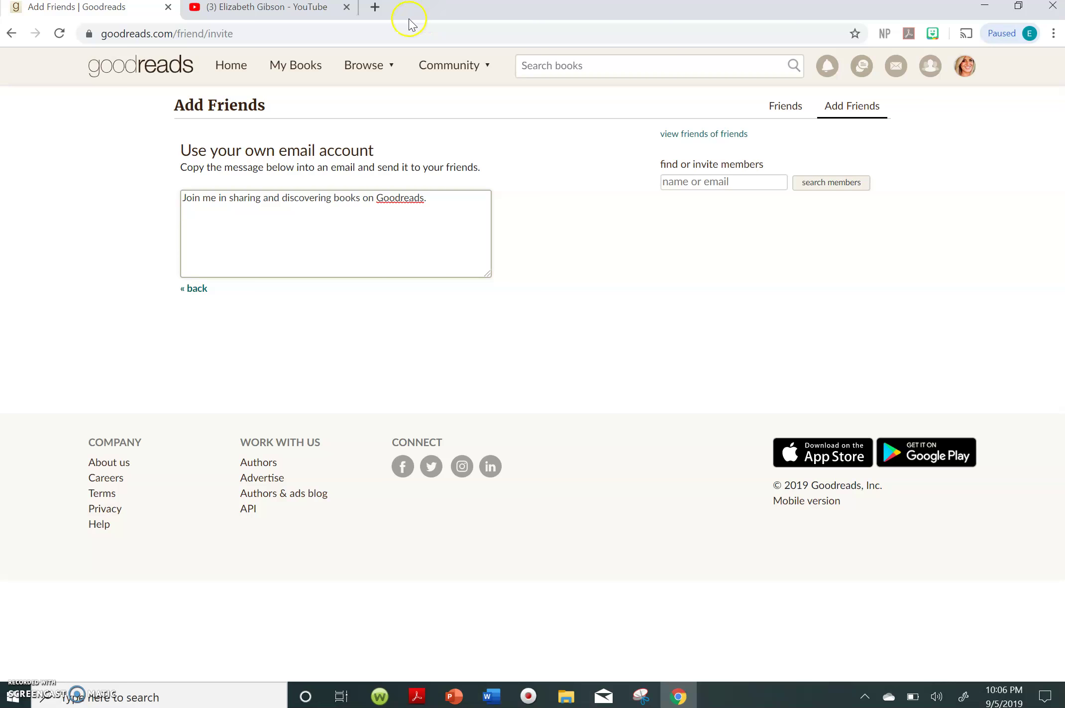
Open a new blank browser tab and return to the Add Friends page.
{"action": "left_click", "coordinate": [374, 7]}
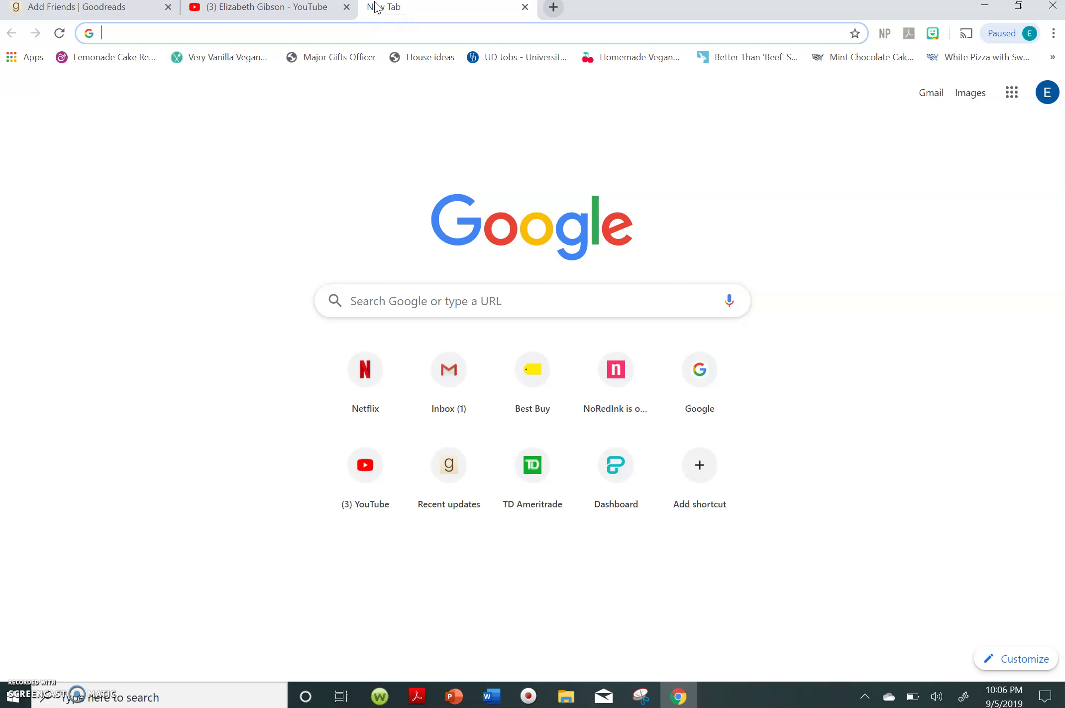
{"action": "left_click", "coordinate": [87, 15]}
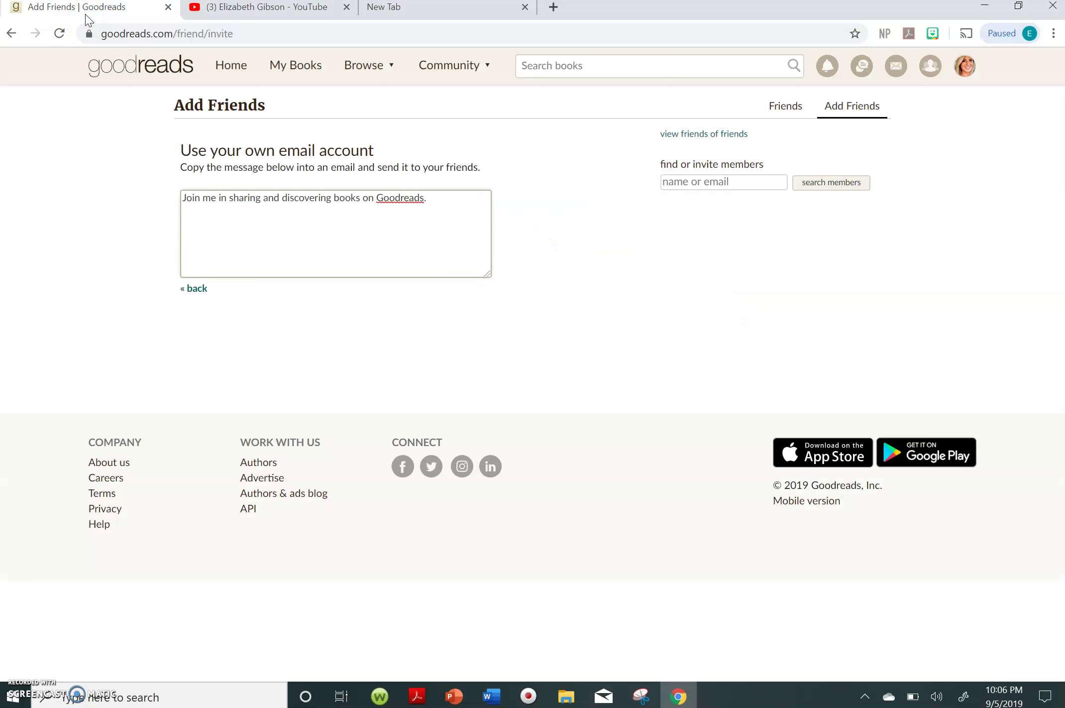